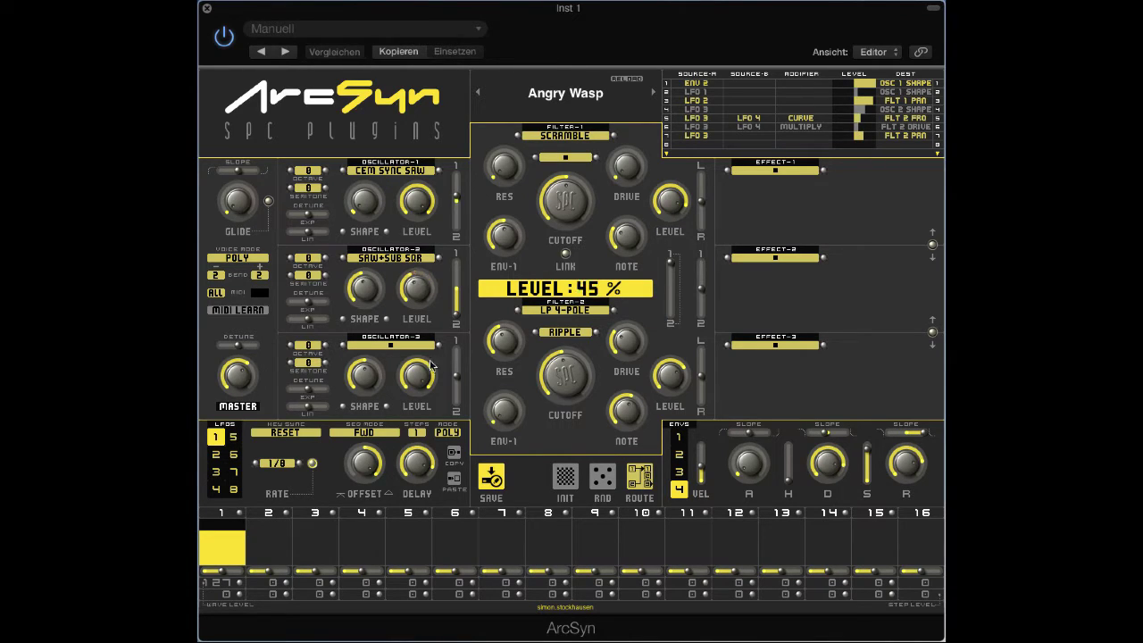
Look over oscillator 1's waveform choices and the source of the first modulation route
click(385, 172)
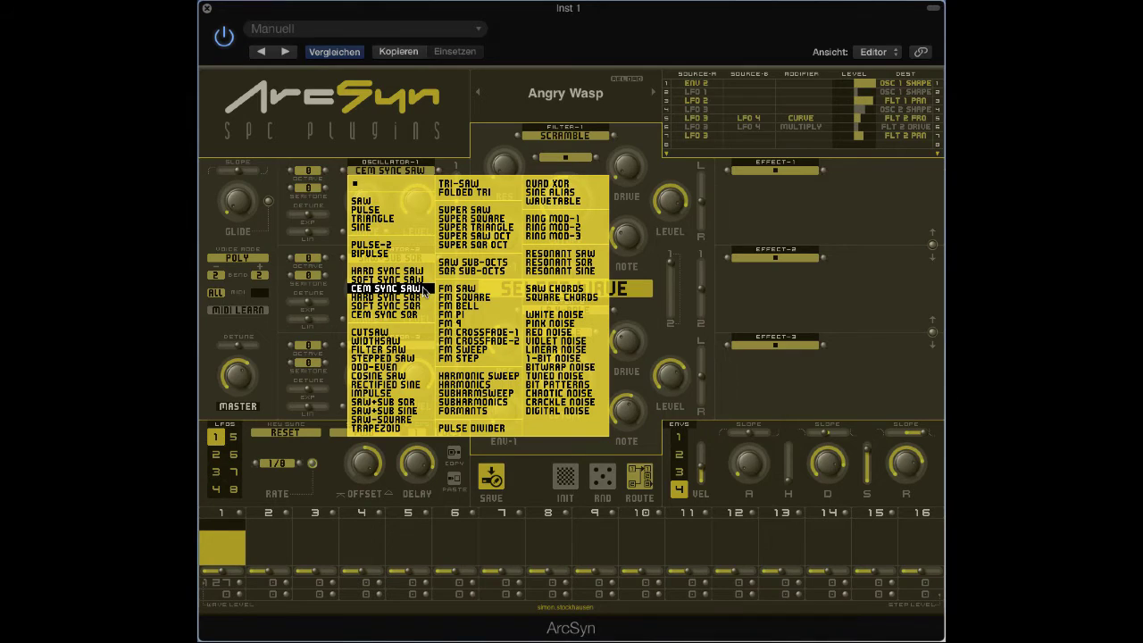
click(853, 232)
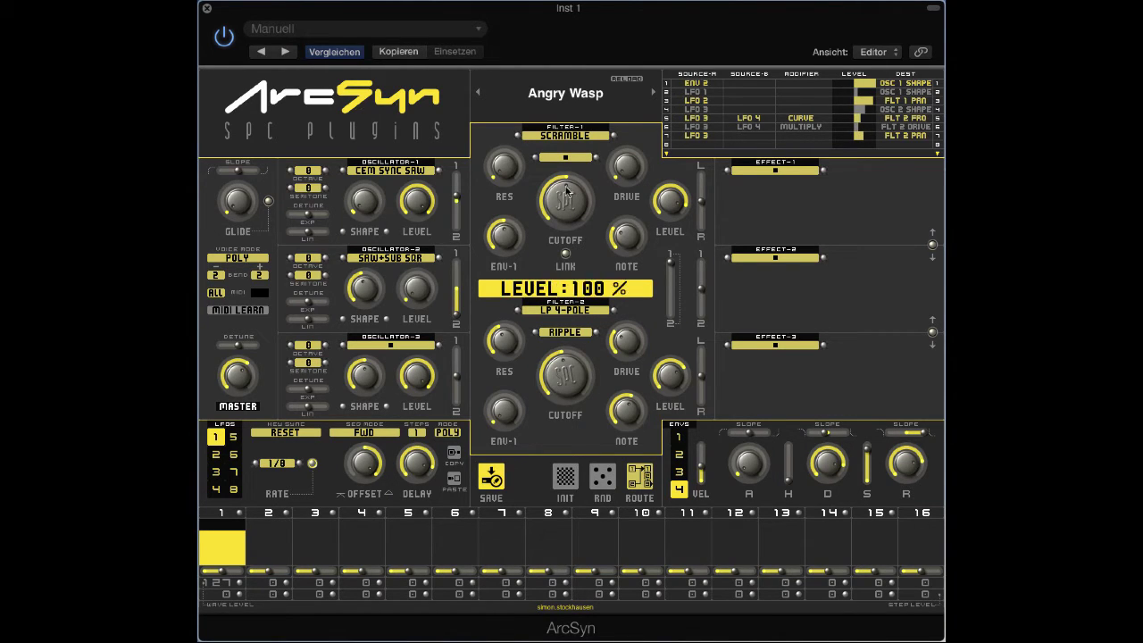
click(695, 82)
click(701, 77)
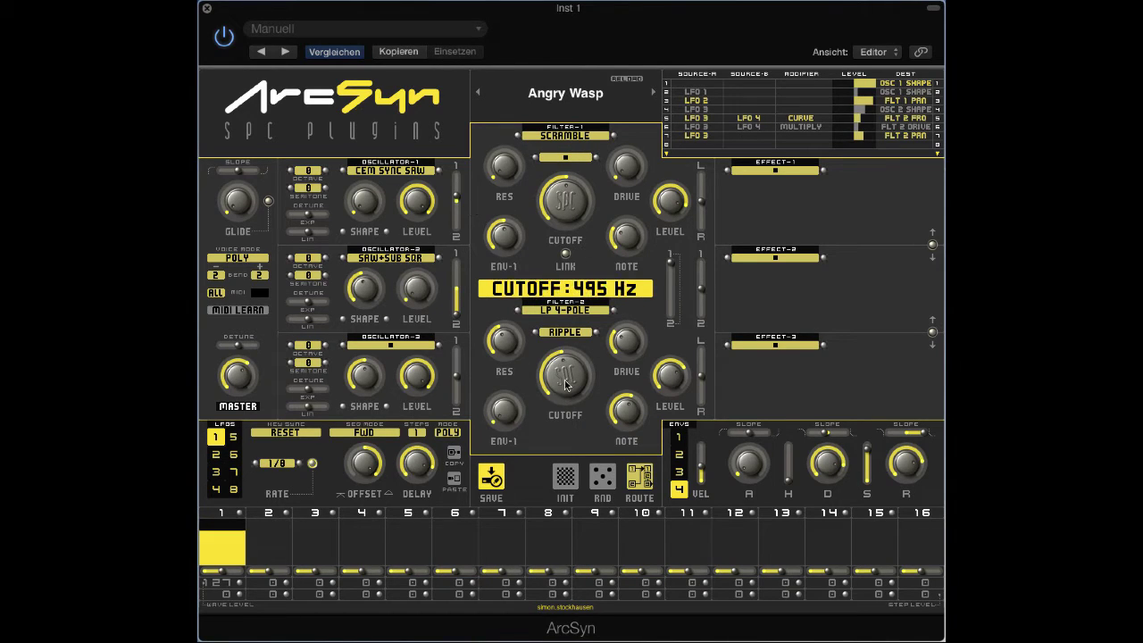
Route oscillator 1 entirely to filter 1 and try out oscillator 1's shape and filter 1's cutoff
drag(458, 202, 463, 134)
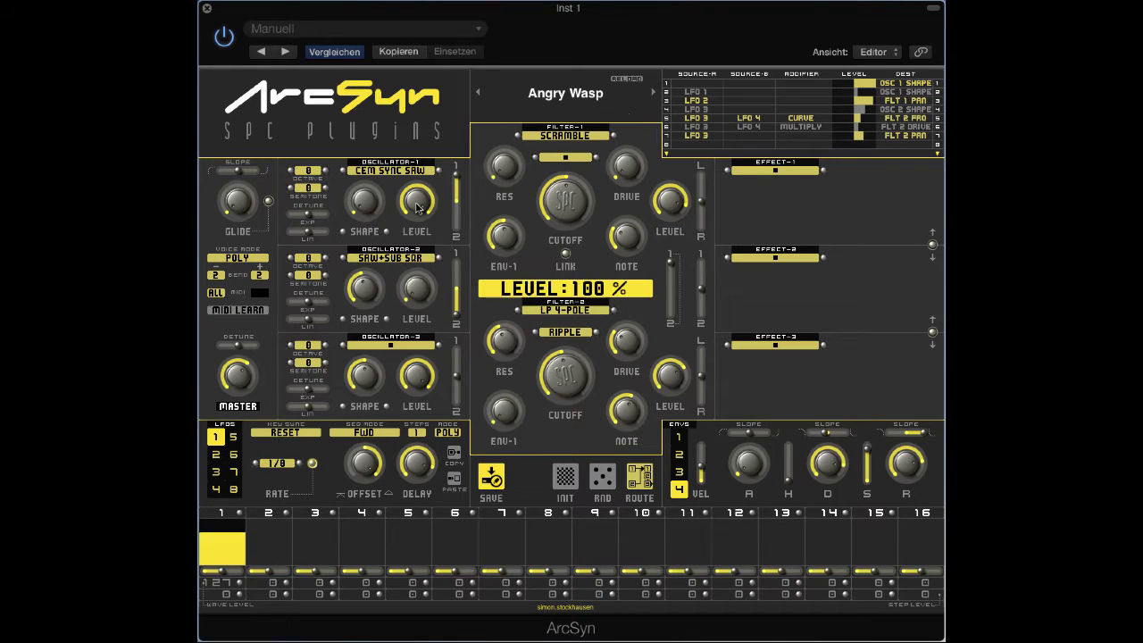
drag(375, 174, 380, 228)
drag(568, 212, 565, 186)
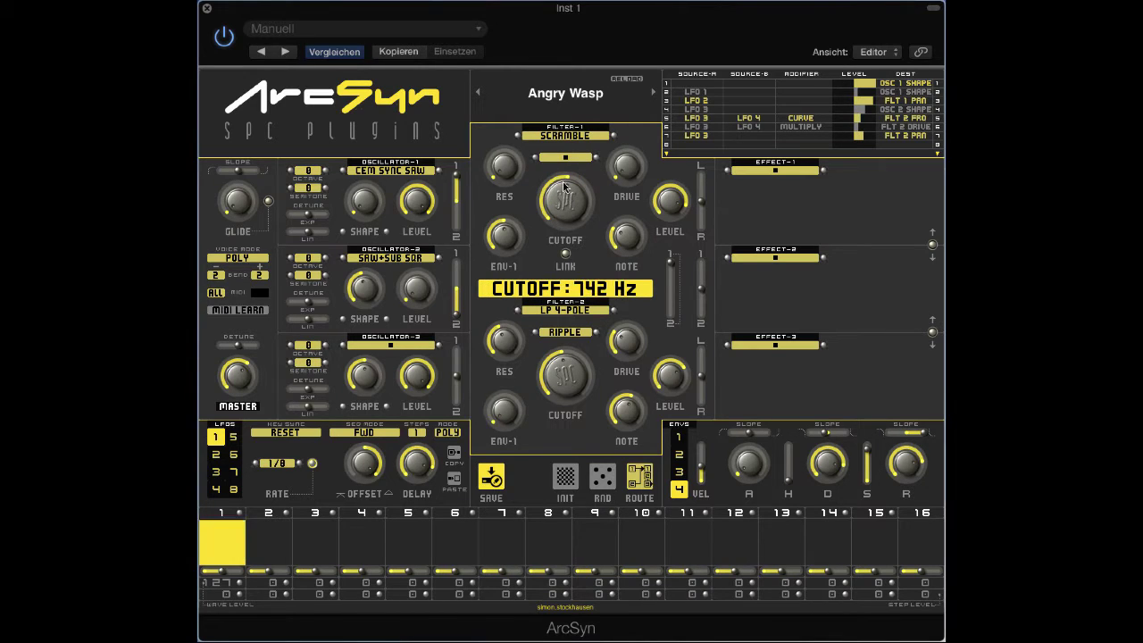
Try filter 1 with no filter type while testing oscillator 1's shape, and set the filter to Multistage
click(576, 135)
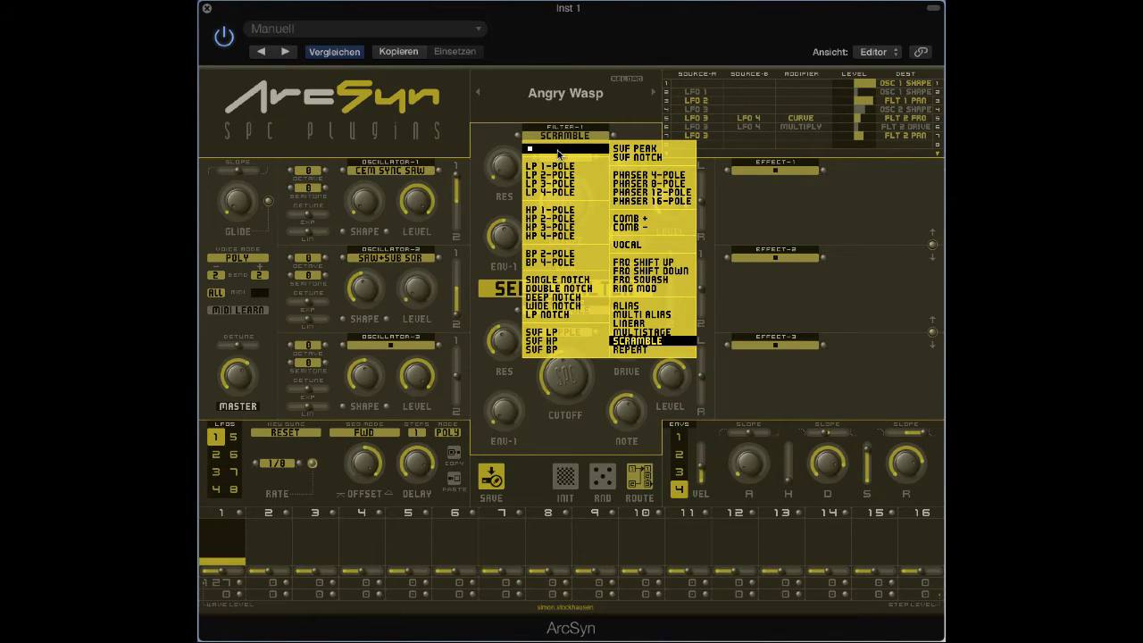
click(559, 152)
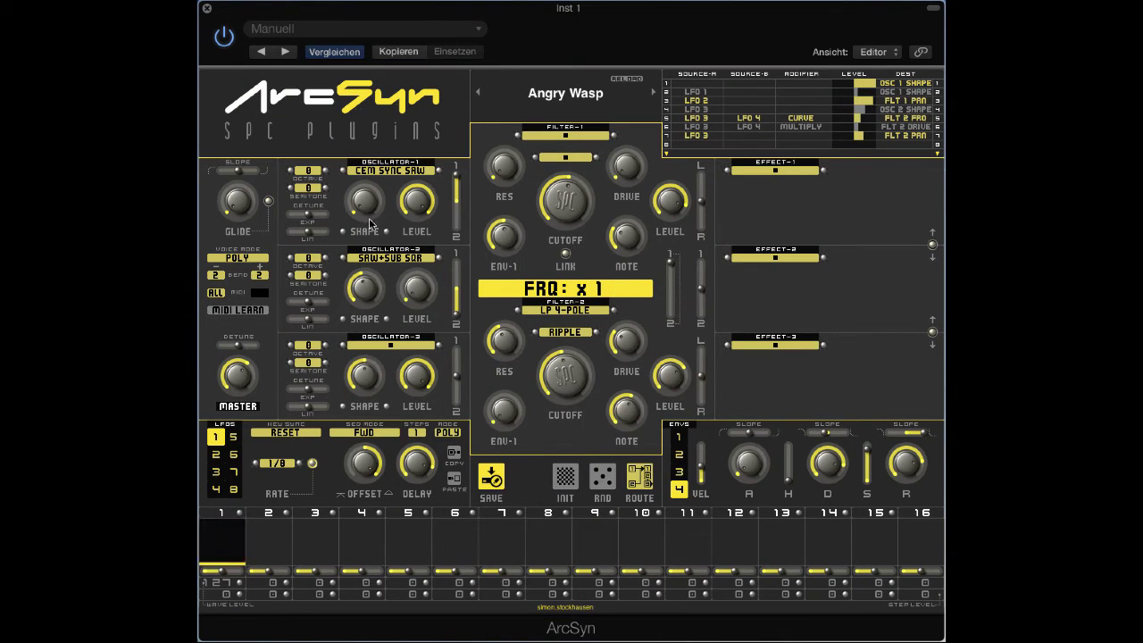
drag(364, 212, 366, 206)
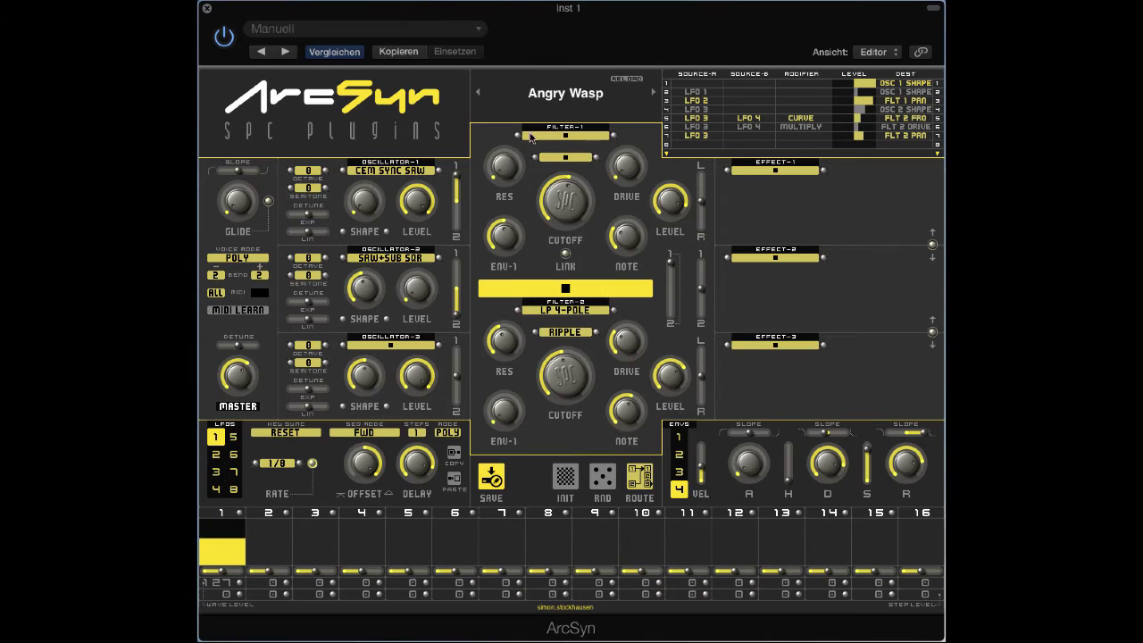
click(534, 136)
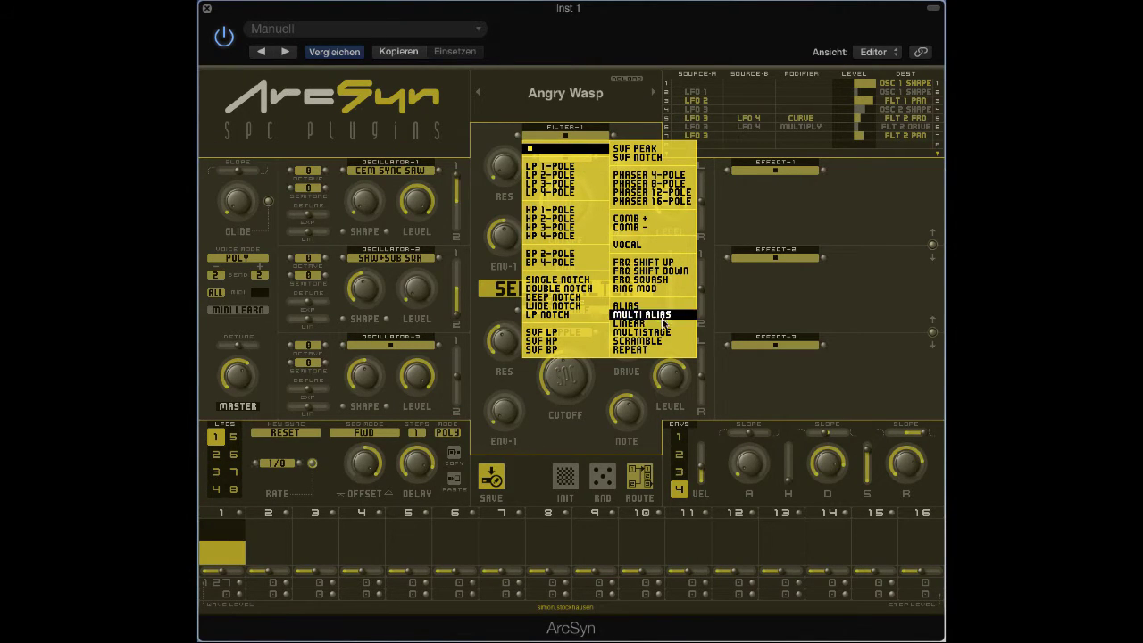
click(641, 332)
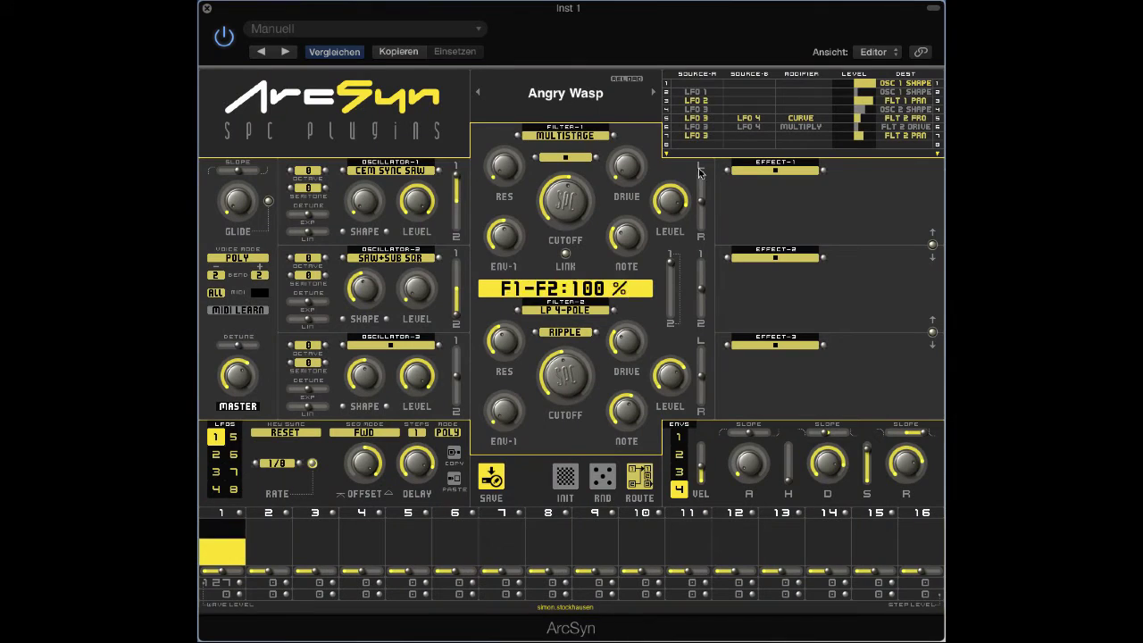
Choose ENV 2 as source A of the first modulation route and display envelope 2
click(695, 85)
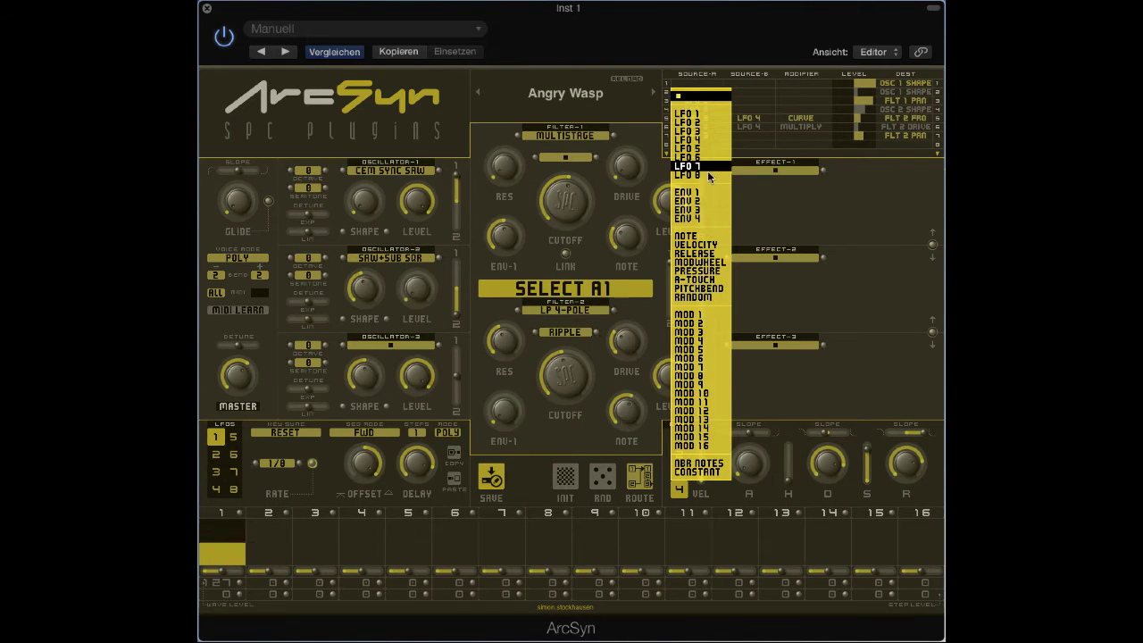
click(703, 206)
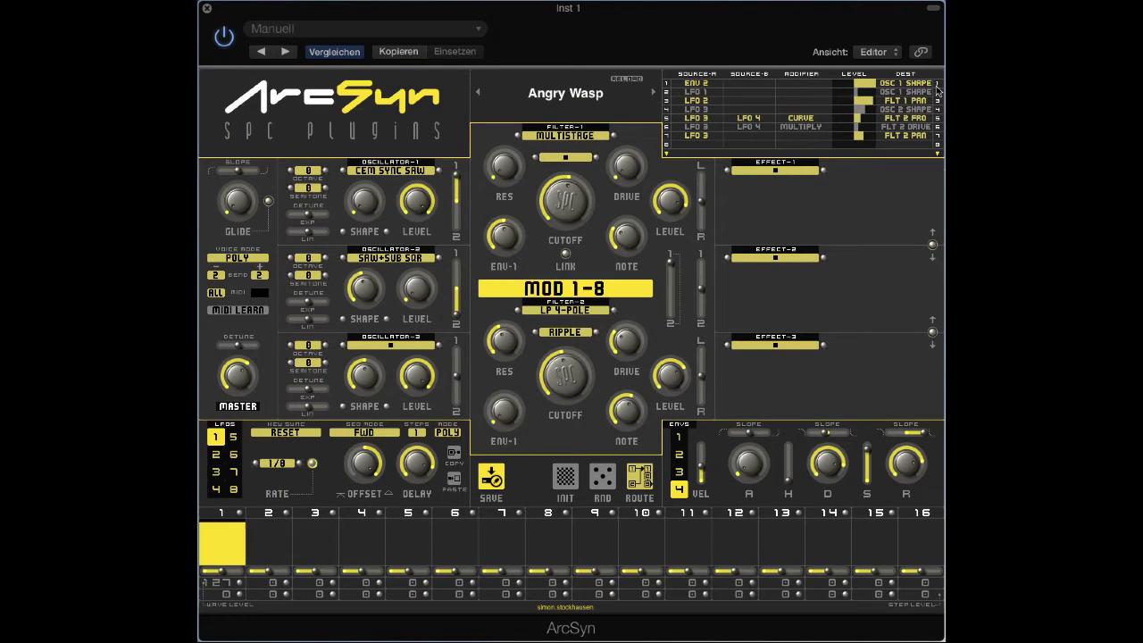
click(679, 455)
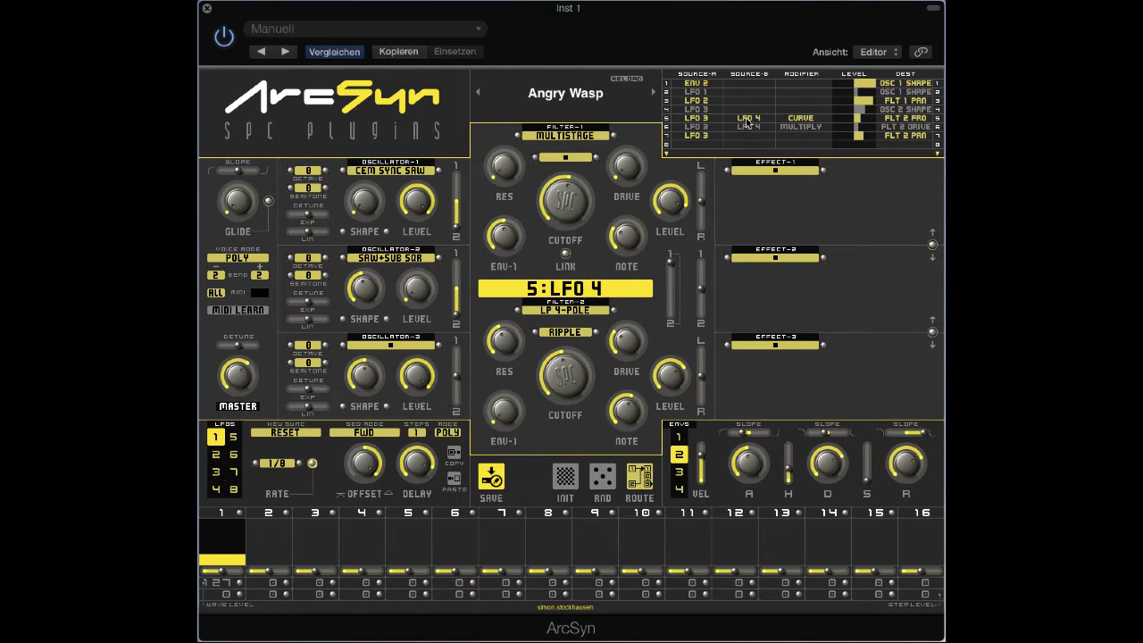
Examine the step patterns of LFO 3 and LFO 4 and the modifier choices of the fifth modulation route
click(216, 476)
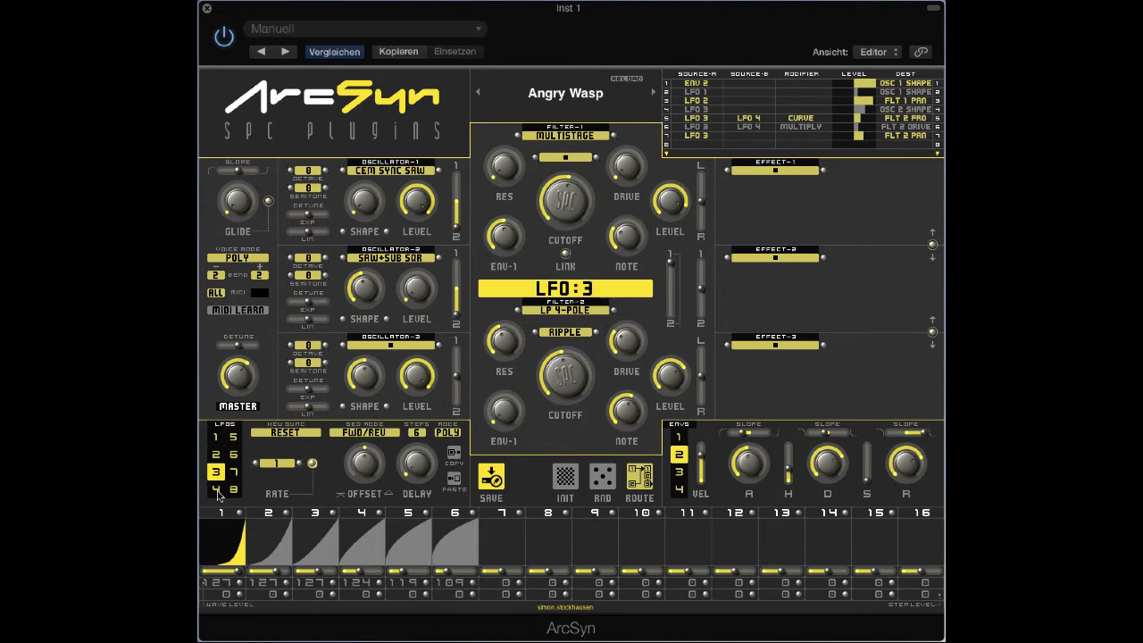
click(217, 489)
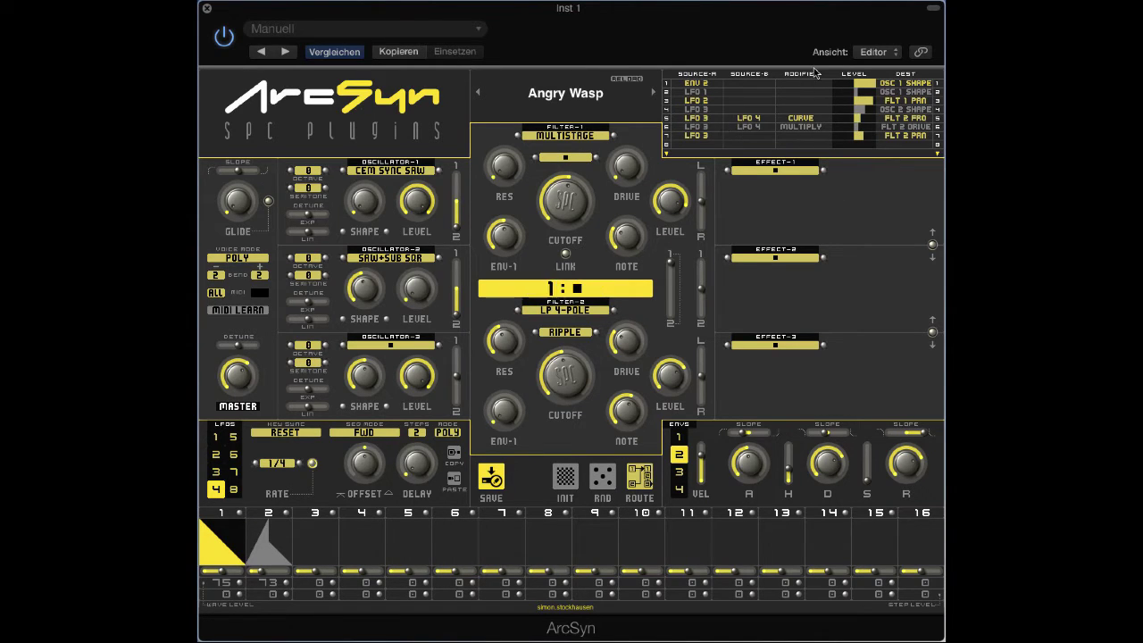
click(811, 120)
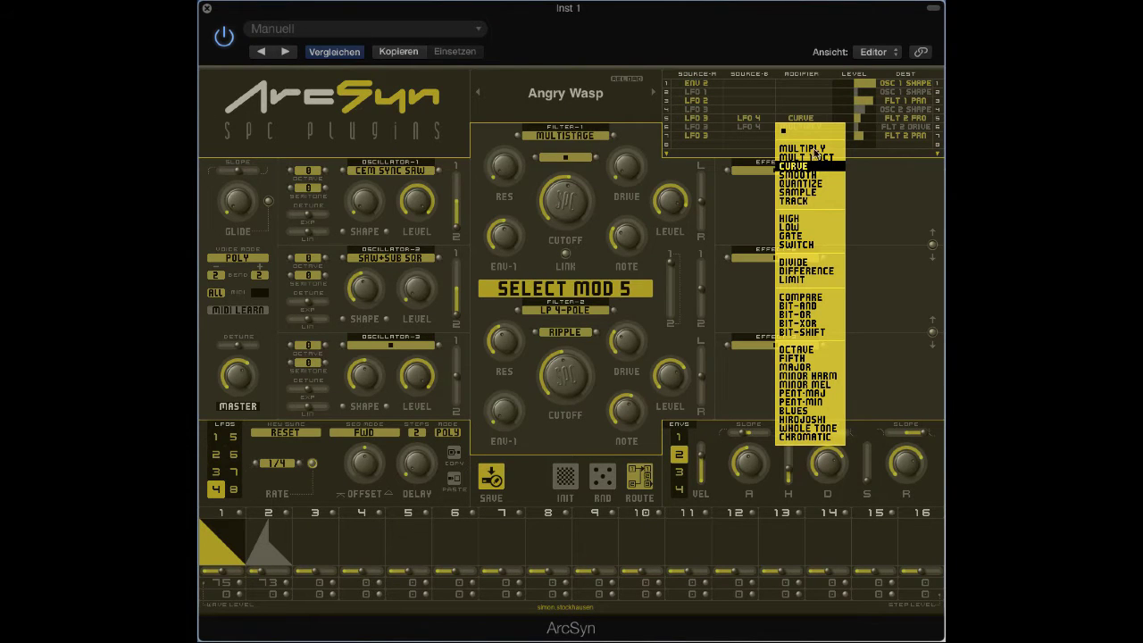
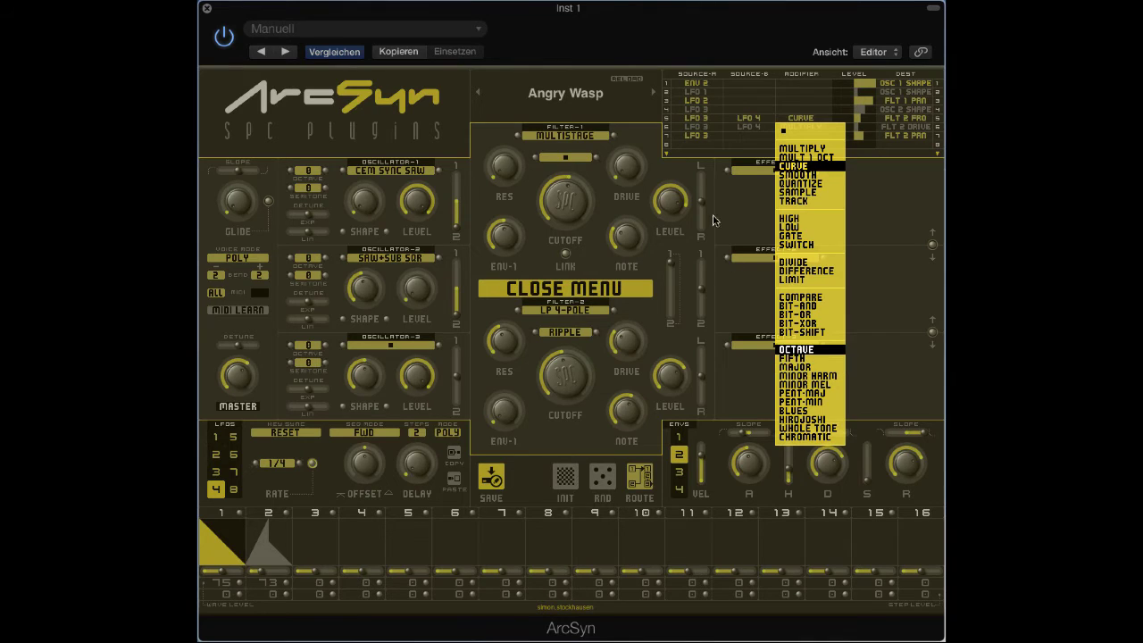
click(735, 211)
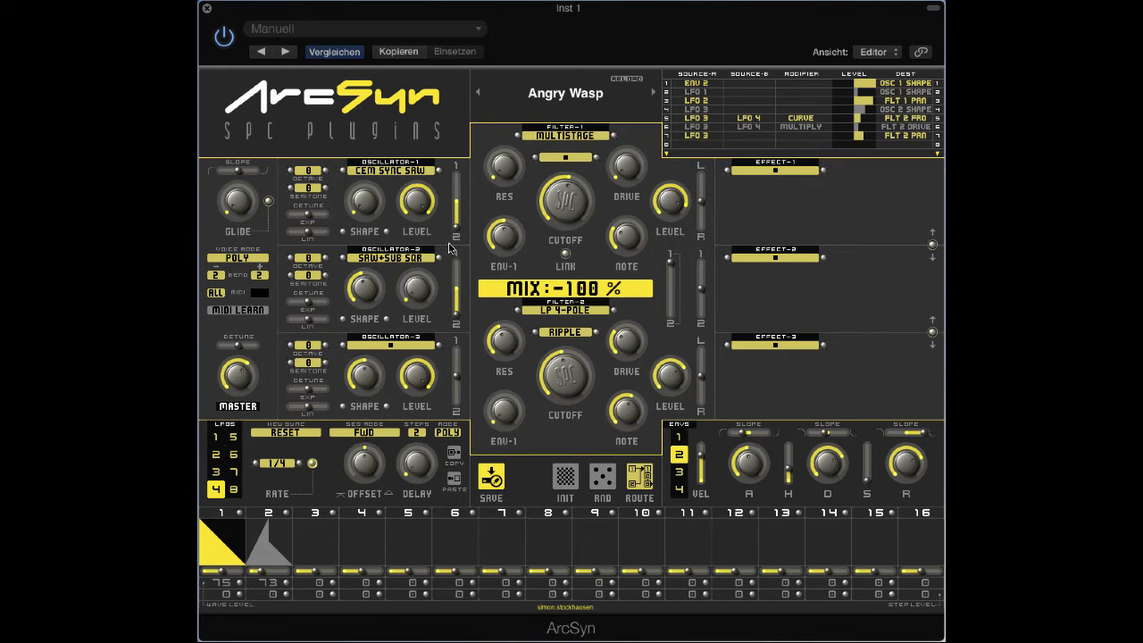
Send oscillator 1 entirely to filter 2 and display LFO 3's step pattern
drag(456, 198, 455, 232)
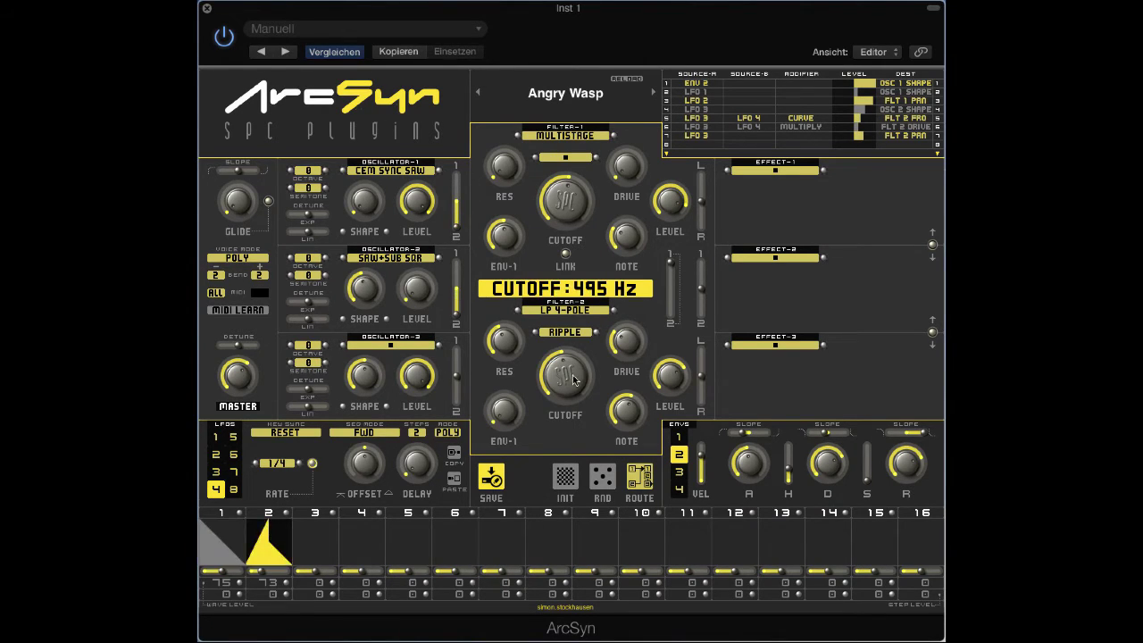
click(215, 474)
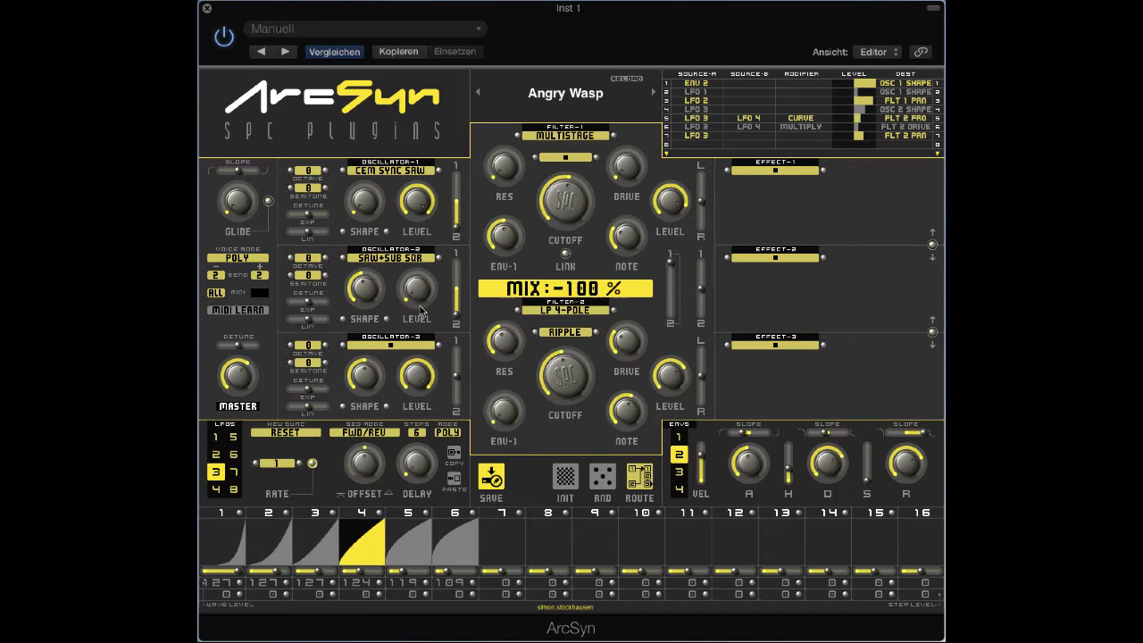
Shift oscillator 1's filter mix away from filter 2 until it feeds only filter 1
drag(455, 227, 466, 149)
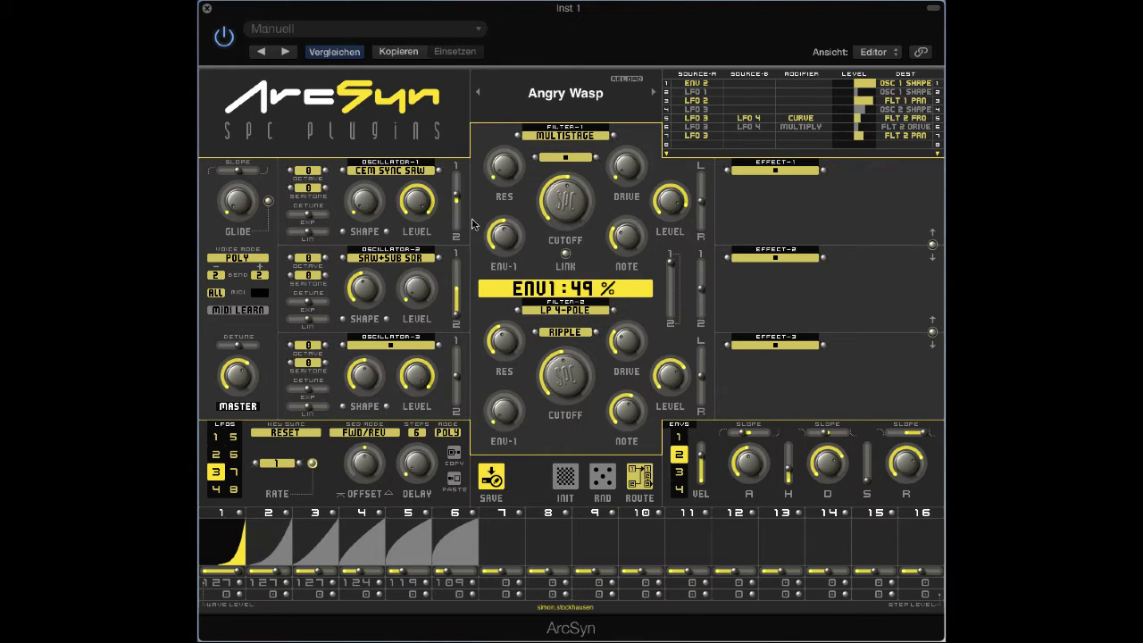
mouse_move(460, 196)
drag(459, 197, 464, 121)
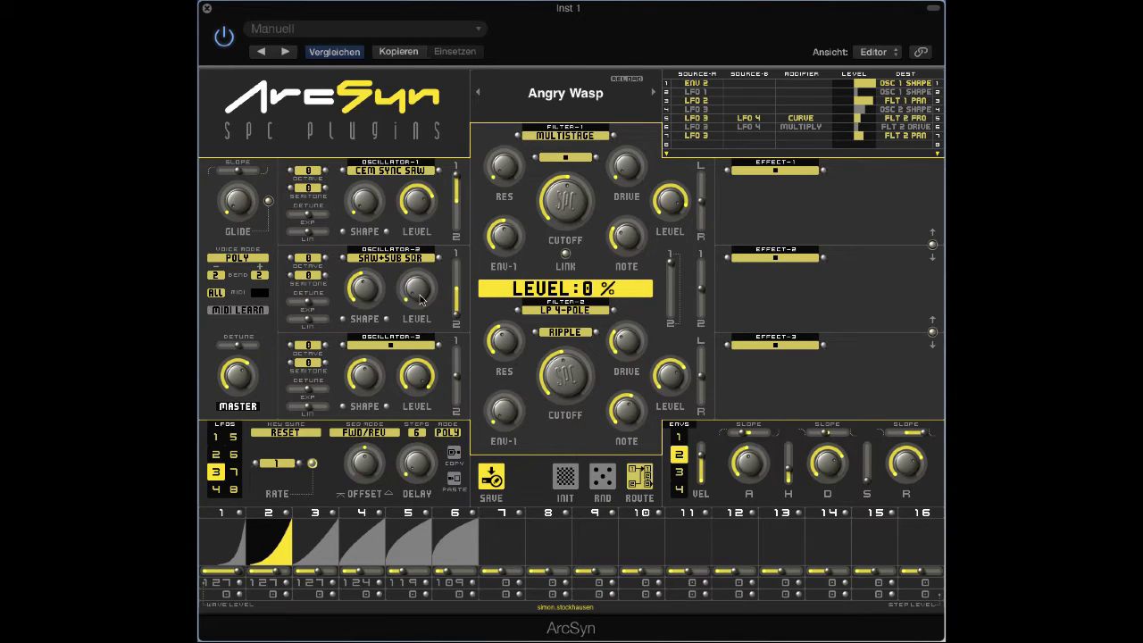
Raise oscillator 2's level to maximum and set oscillator 1's level to 0%
drag(420, 299, 422, 259)
drag(422, 208, 433, 422)
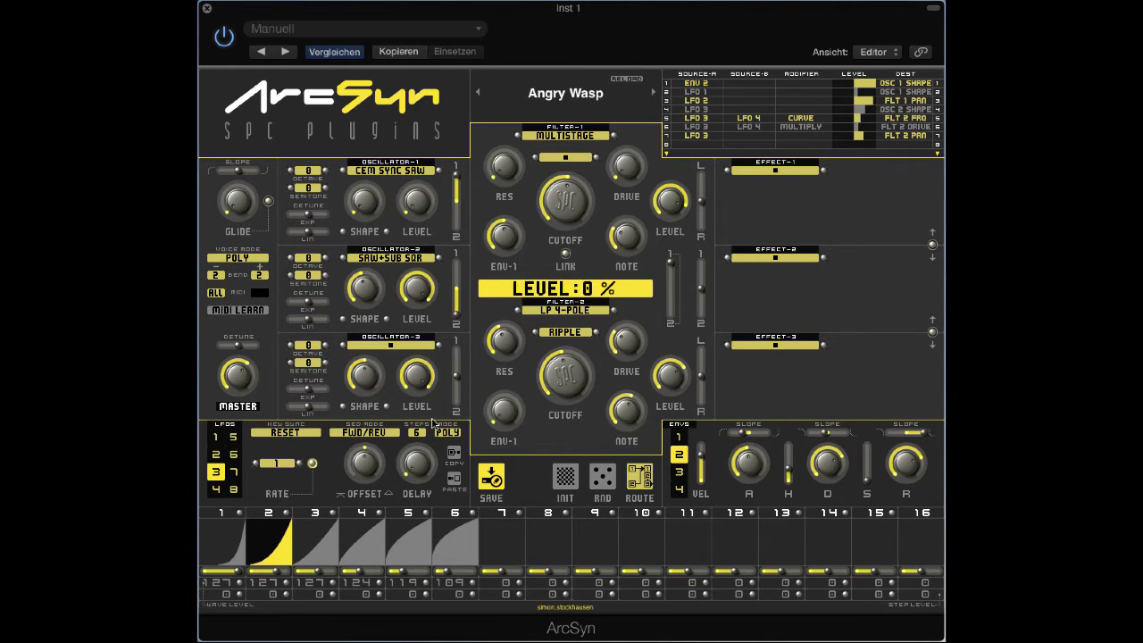
Set filter 2 to no filter type and check the shape settings of oscillators 2 and 1
click(563, 313)
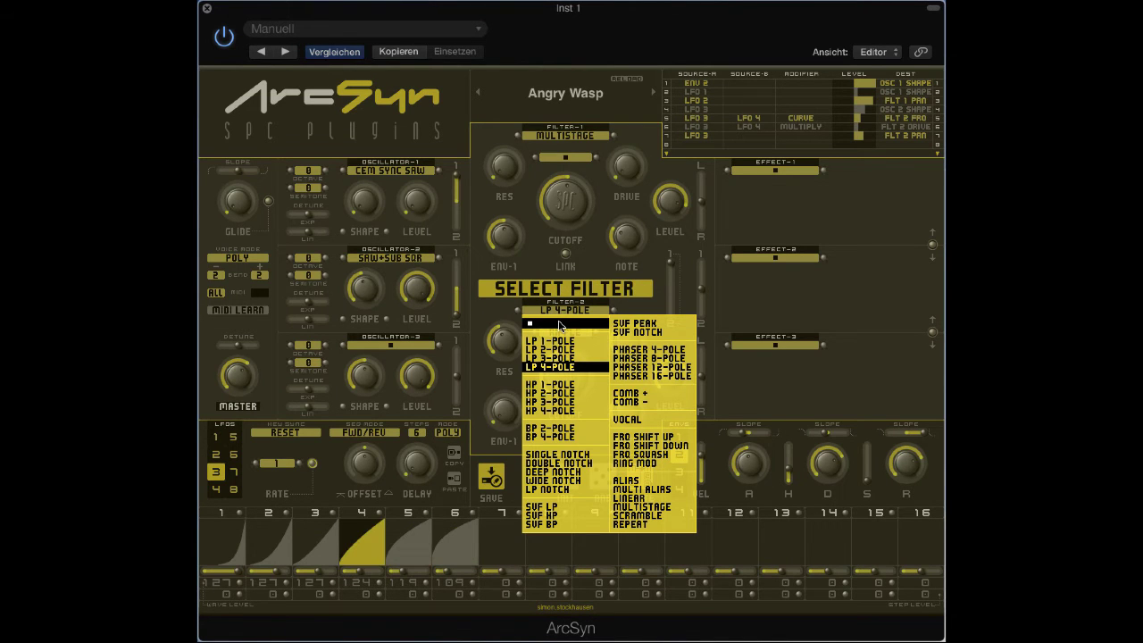
click(631, 525)
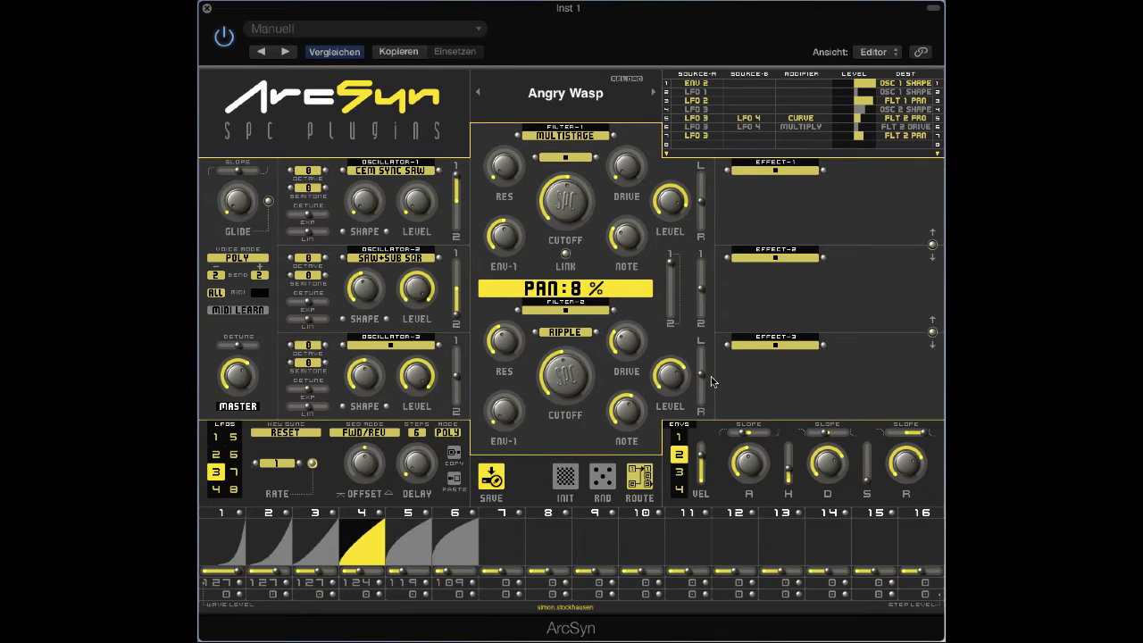
mouse_move(375, 292)
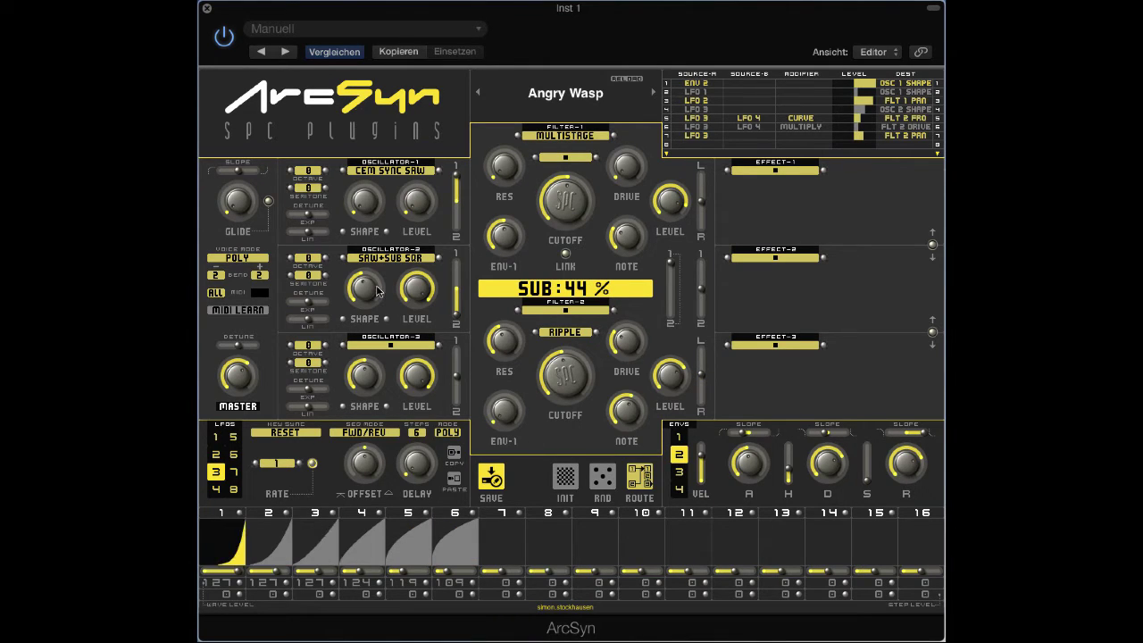
mouse_move(380, 214)
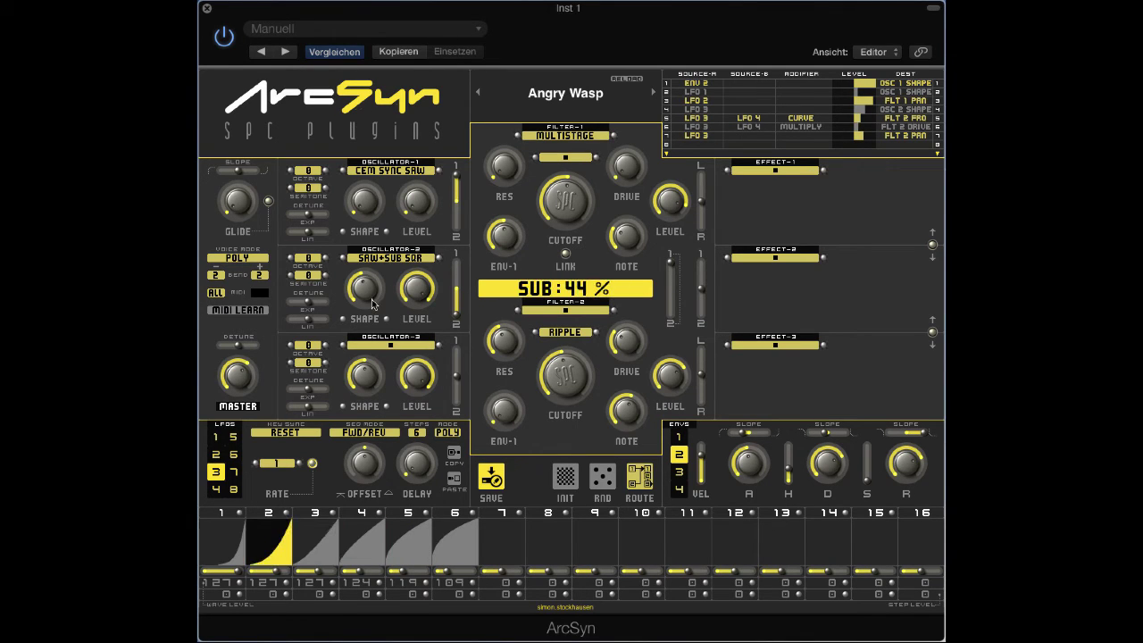
Try the Folded Tri, Hard Sync Saw and Harmonic Sweep waveforms on oscillator 2
click(391, 259)
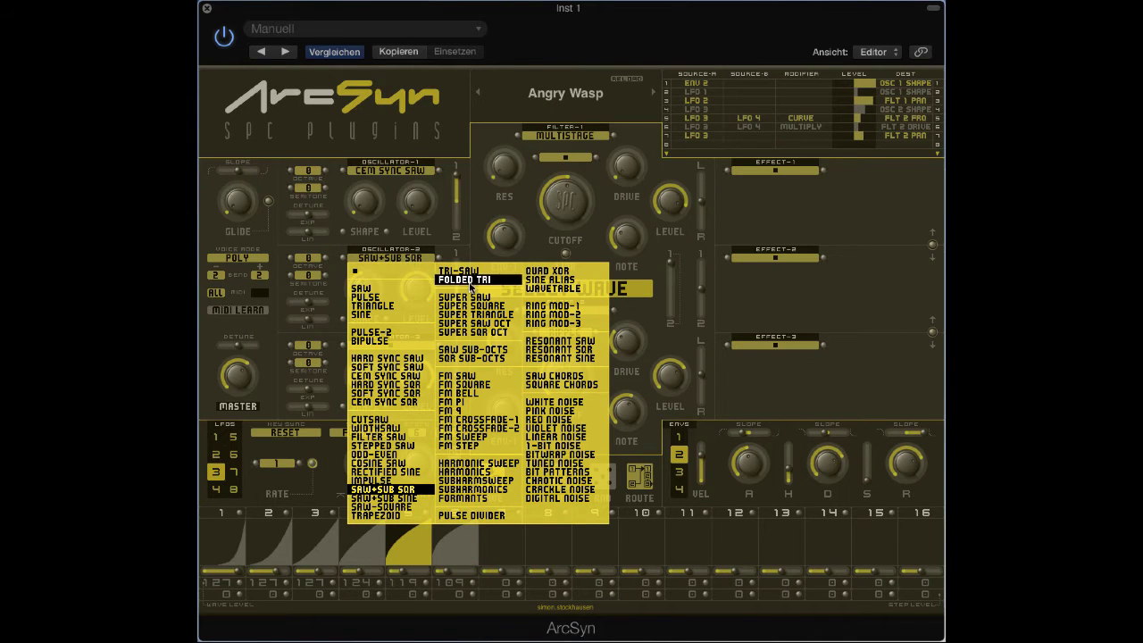
click(468, 280)
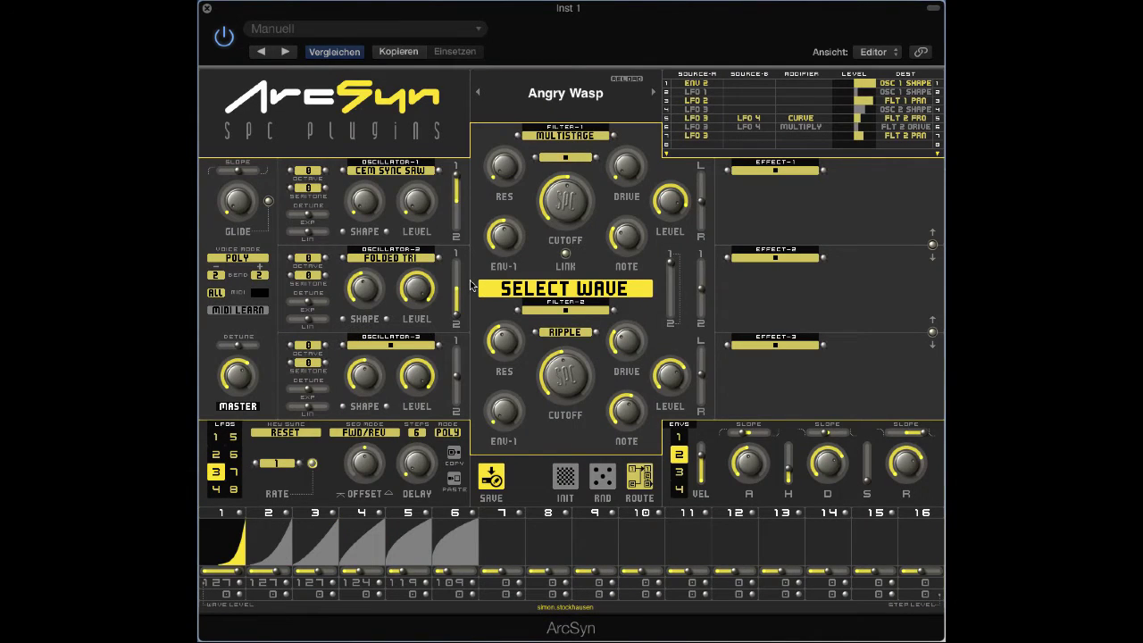
click(401, 259)
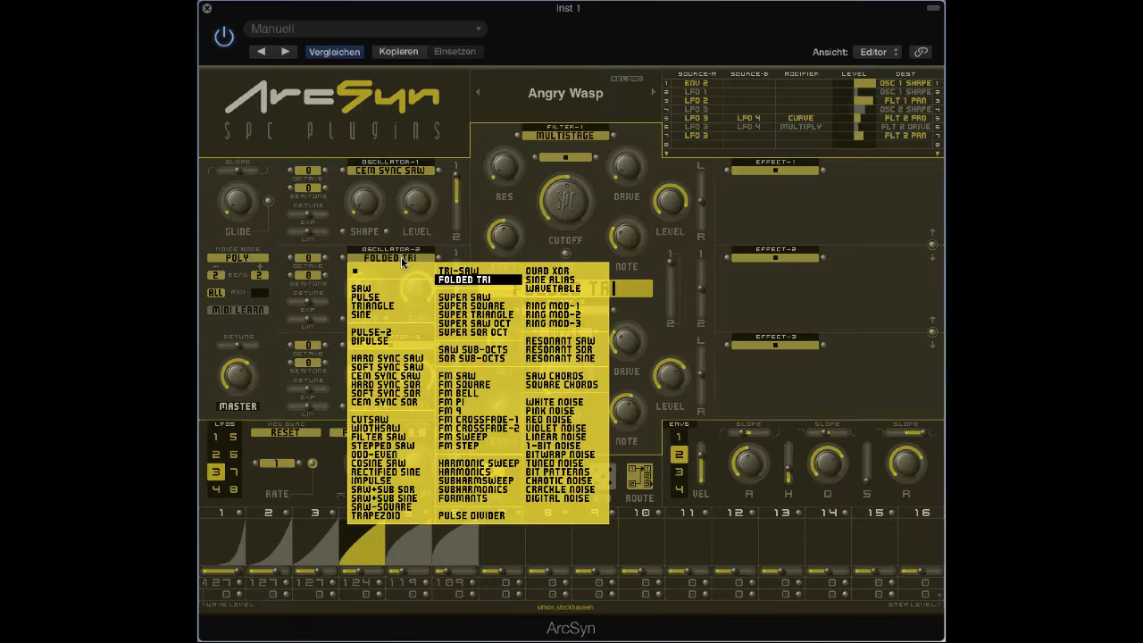
click(407, 358)
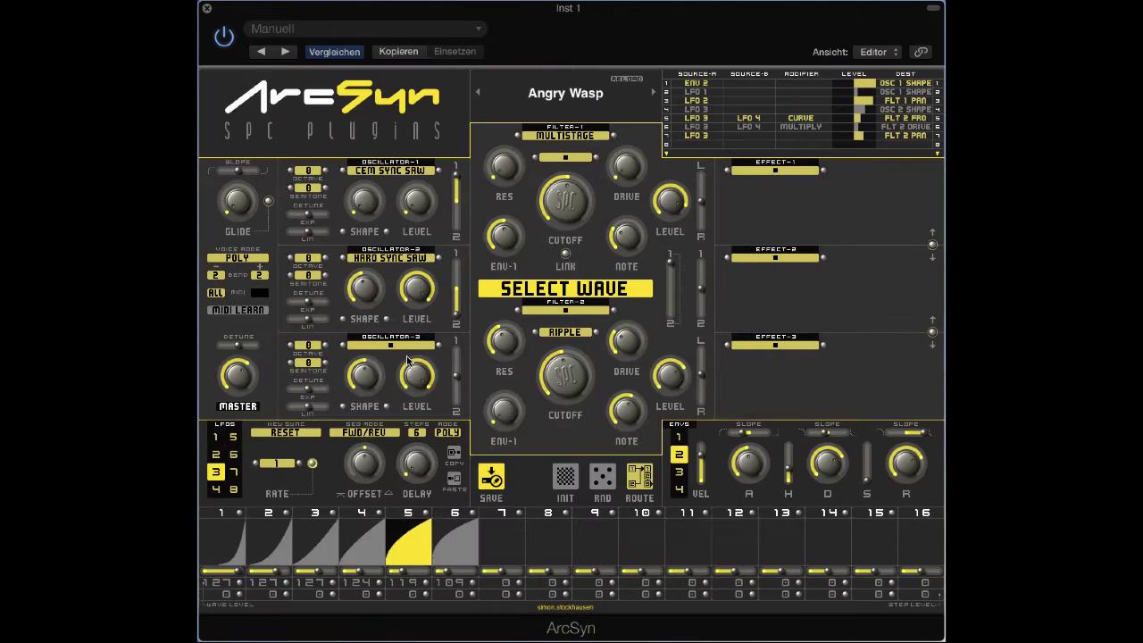
click(391, 261)
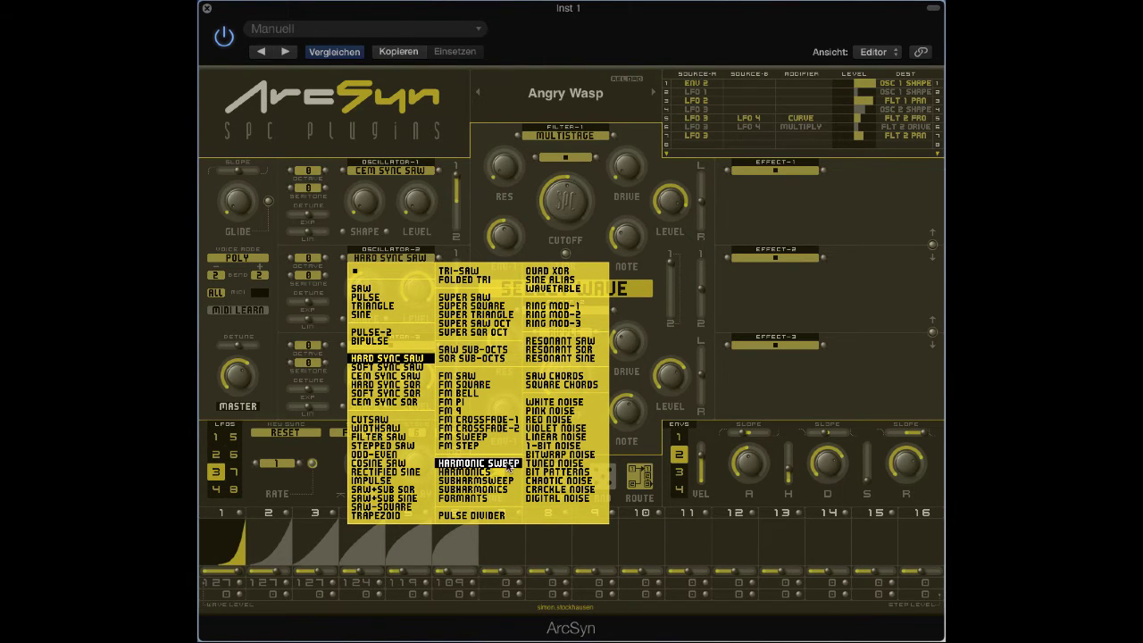
click(475, 463)
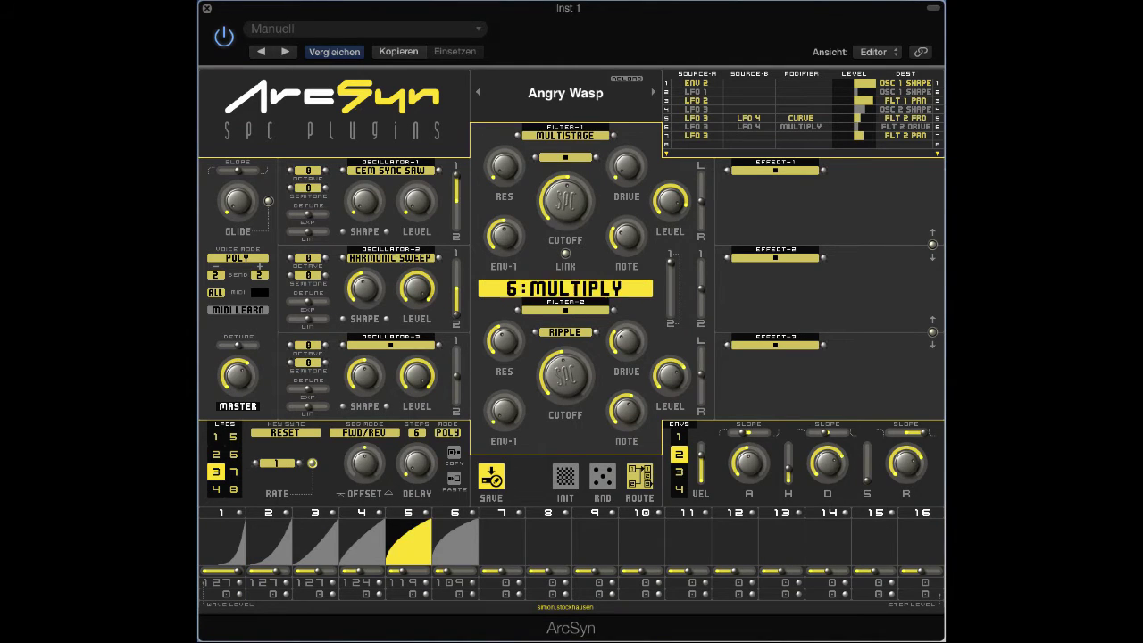
Set oscillator 2's waveform to Super Saw Oct
click(368, 260)
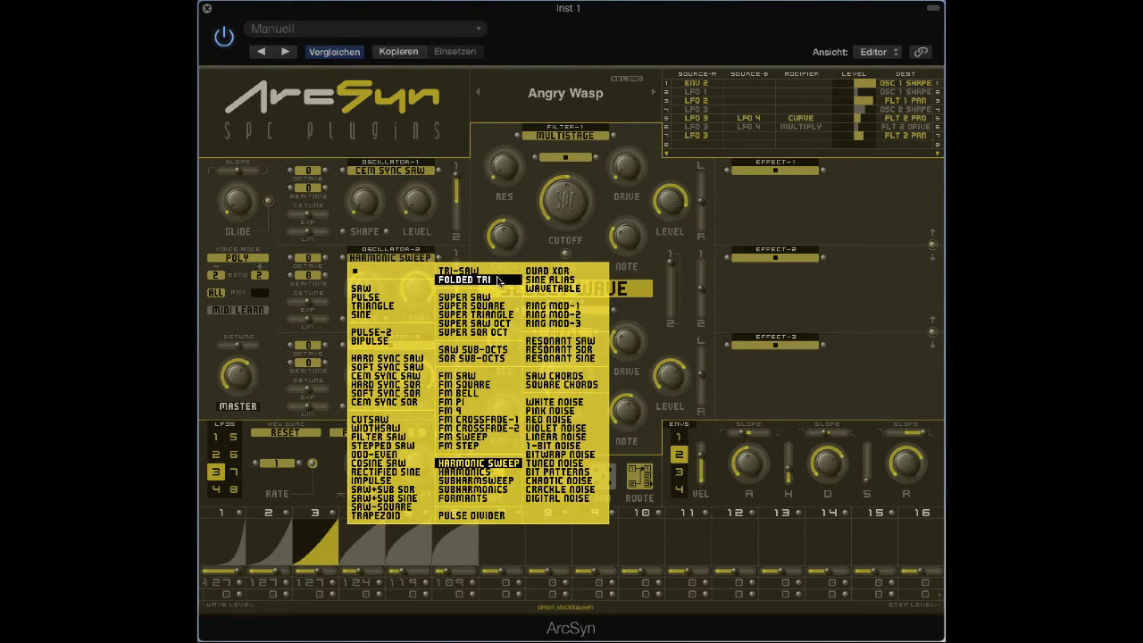
click(507, 323)
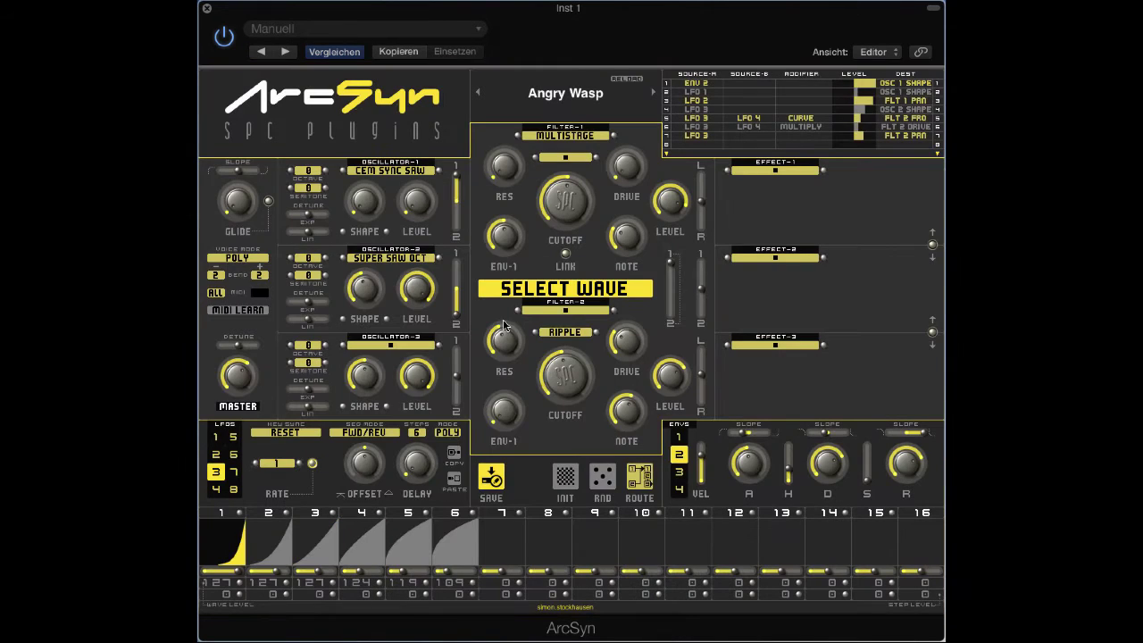
Reload the Angry Wasp program from the My Programs group in the program list
click(652, 94)
click(476, 94)
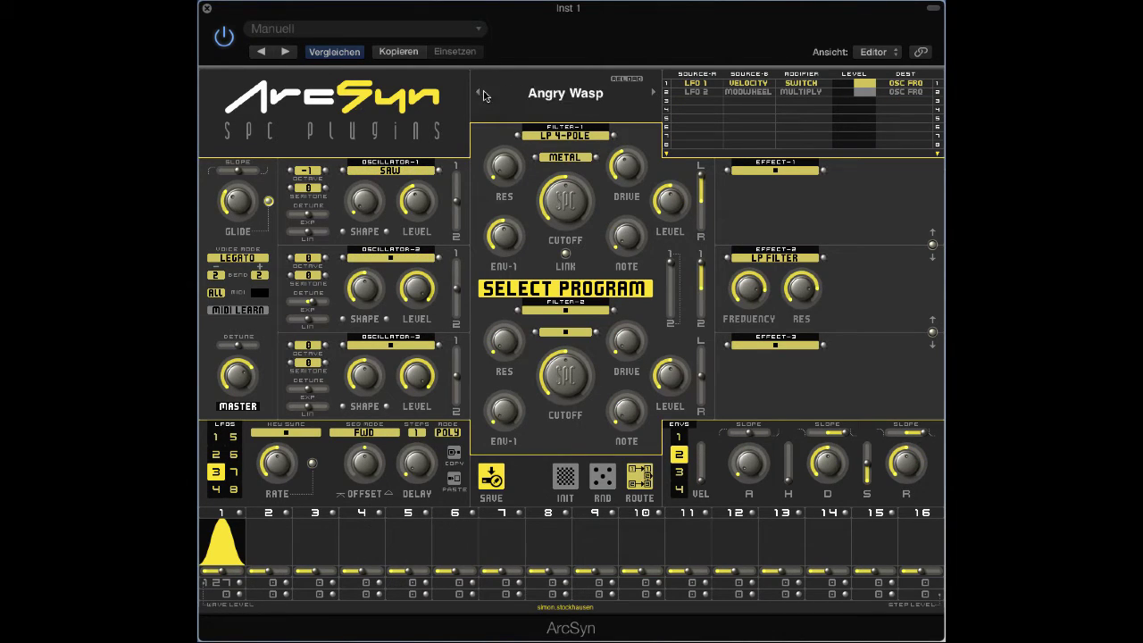
click(556, 93)
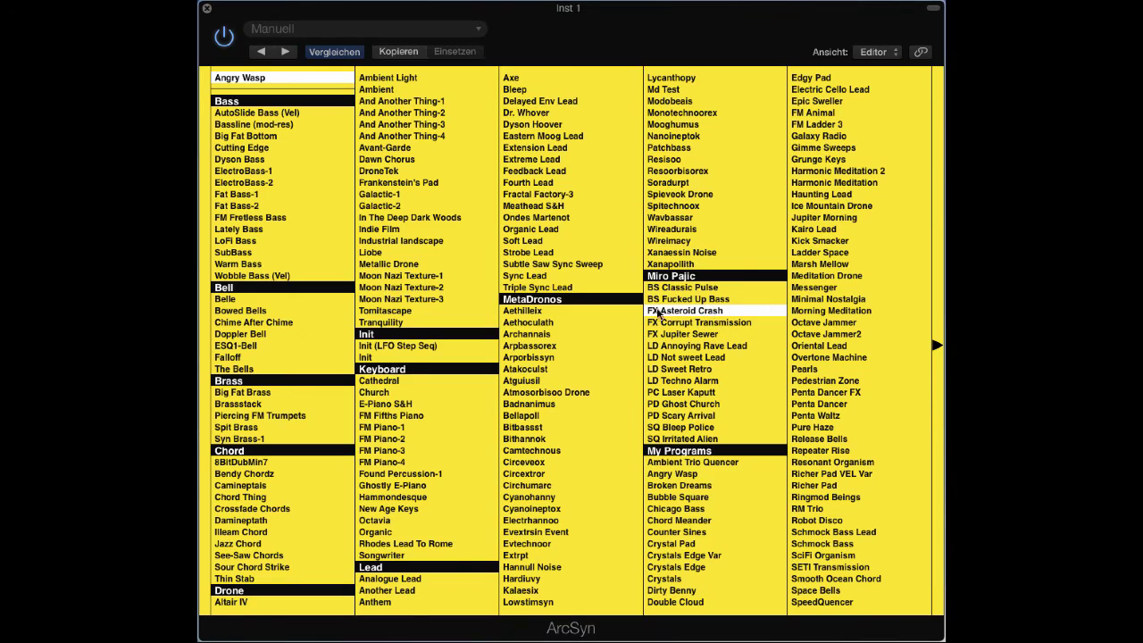
click(723, 463)
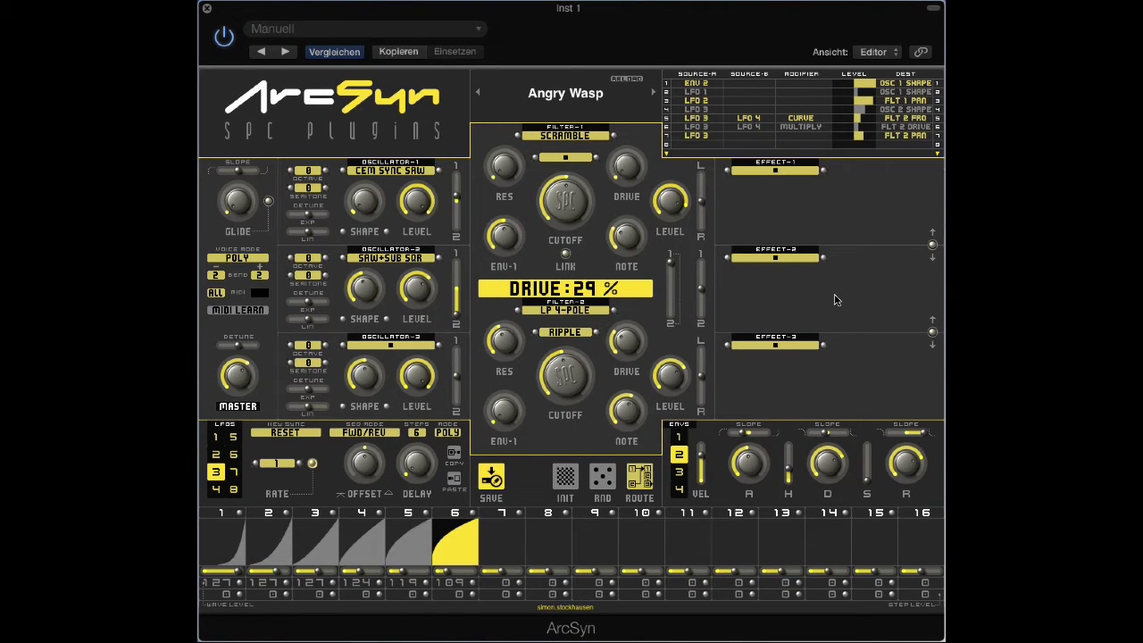
Examine modulation routes 9 to 16 with the destination choices of route 11, and the step shapes of LFO 4 and LFO 3
click(665, 155)
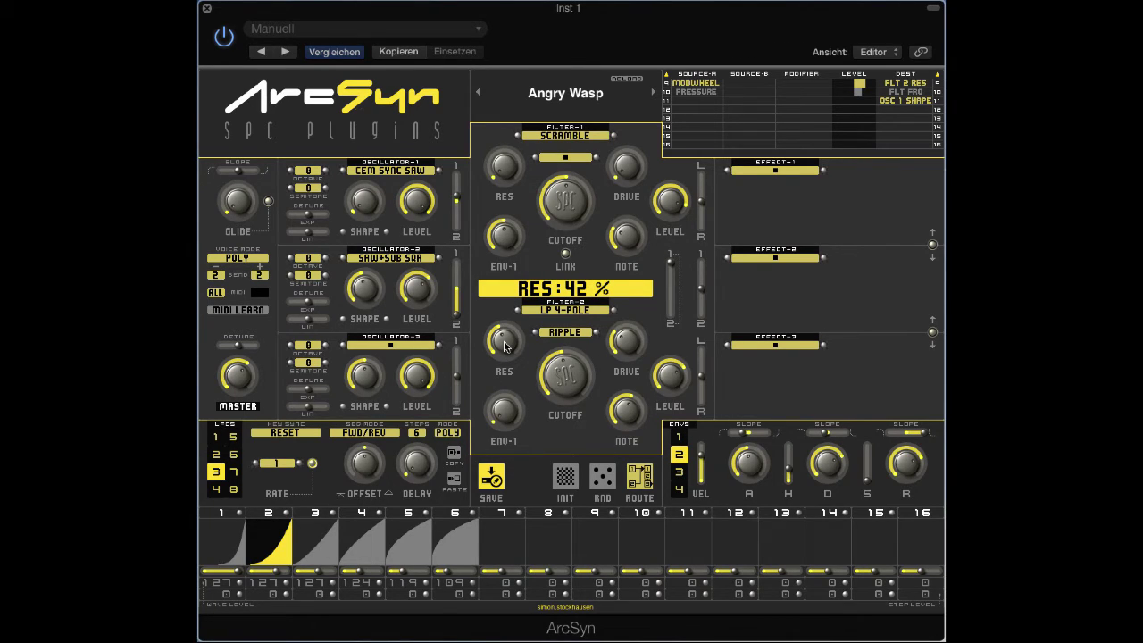
click(912, 93)
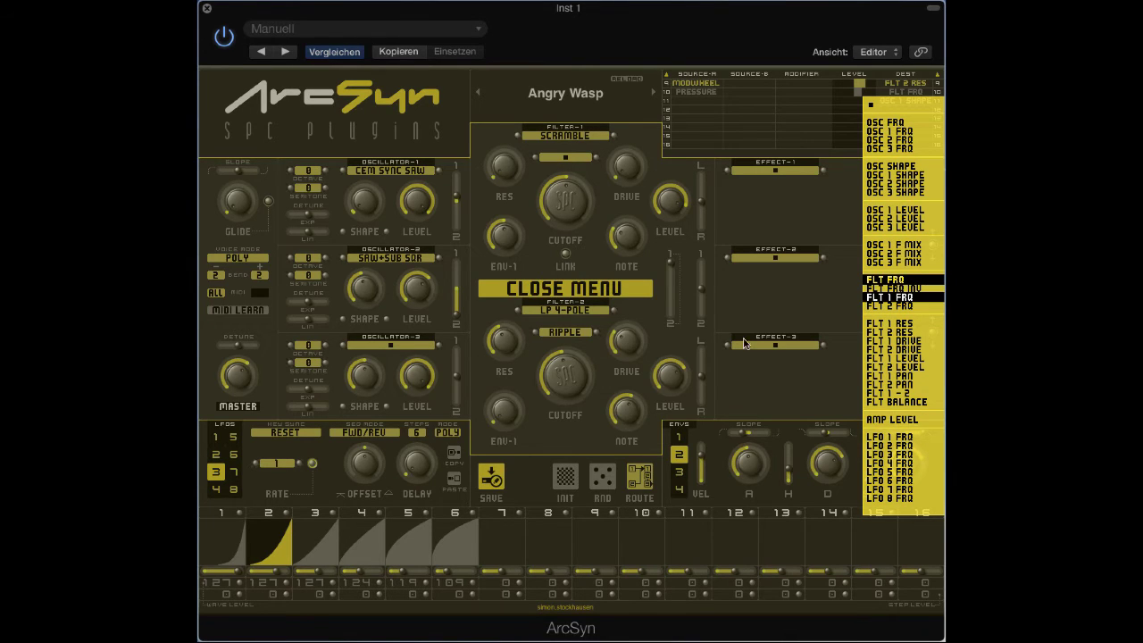
click(752, 297)
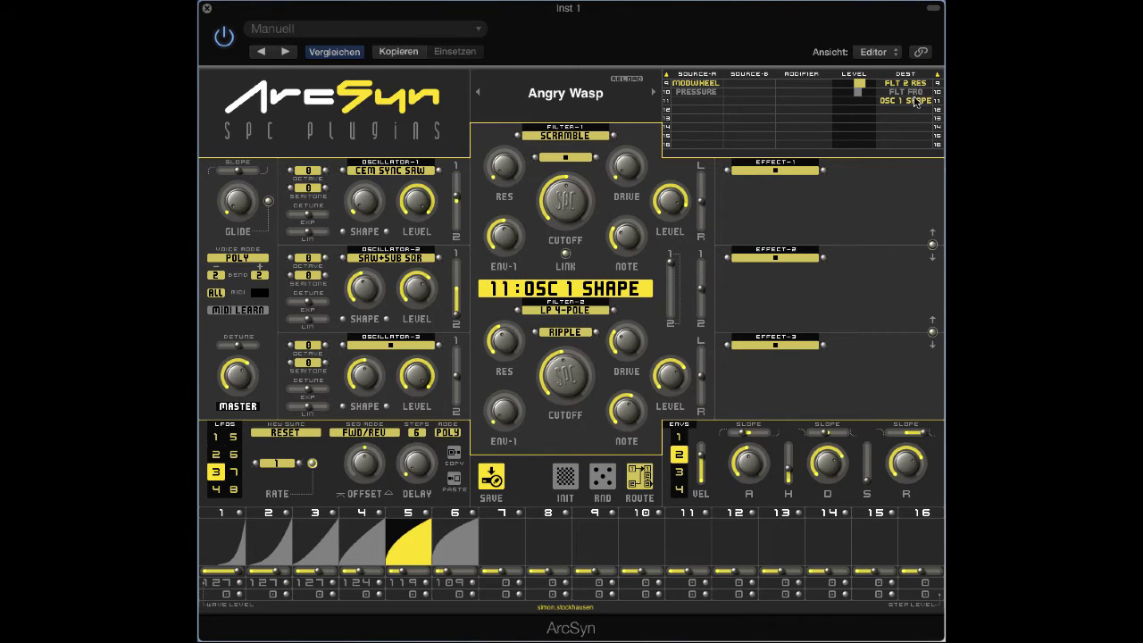
click(665, 78)
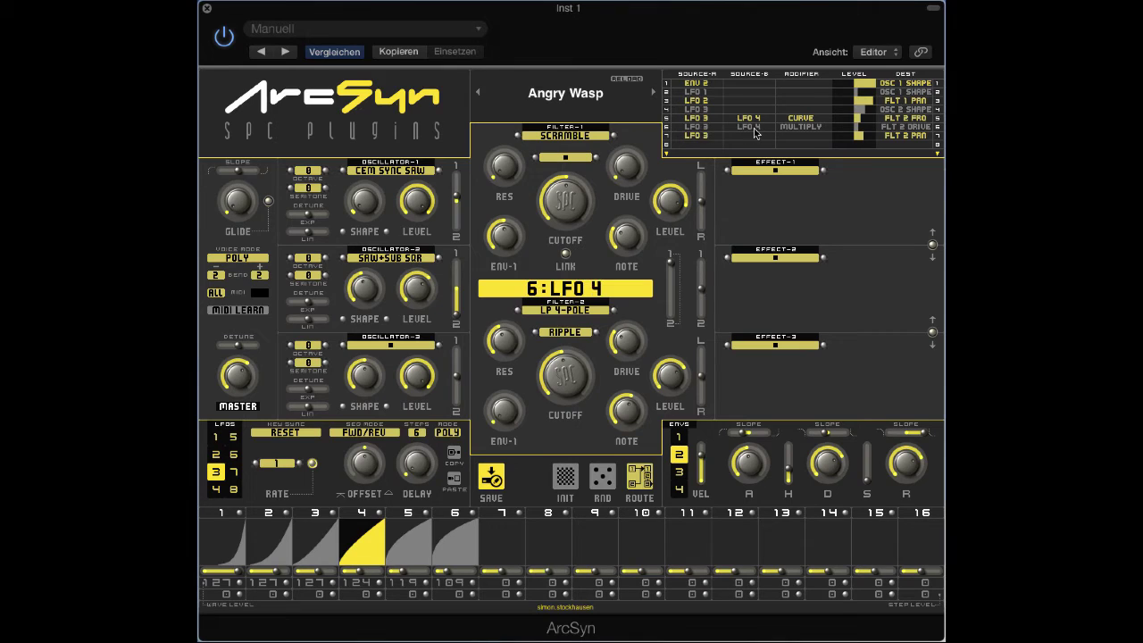
click(217, 490)
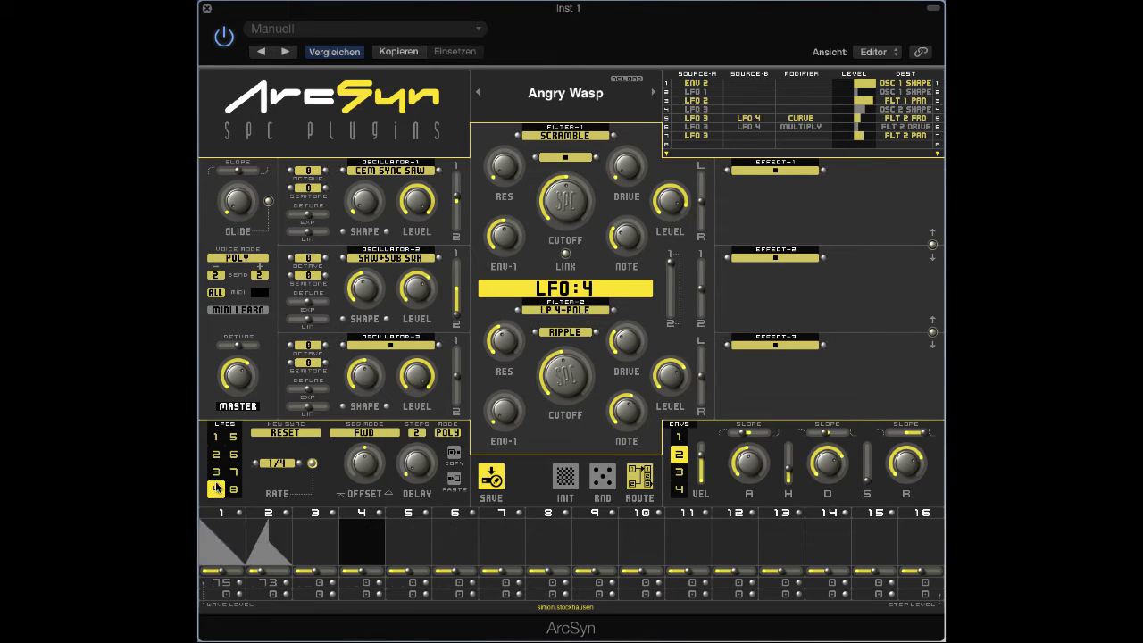
click(215, 471)
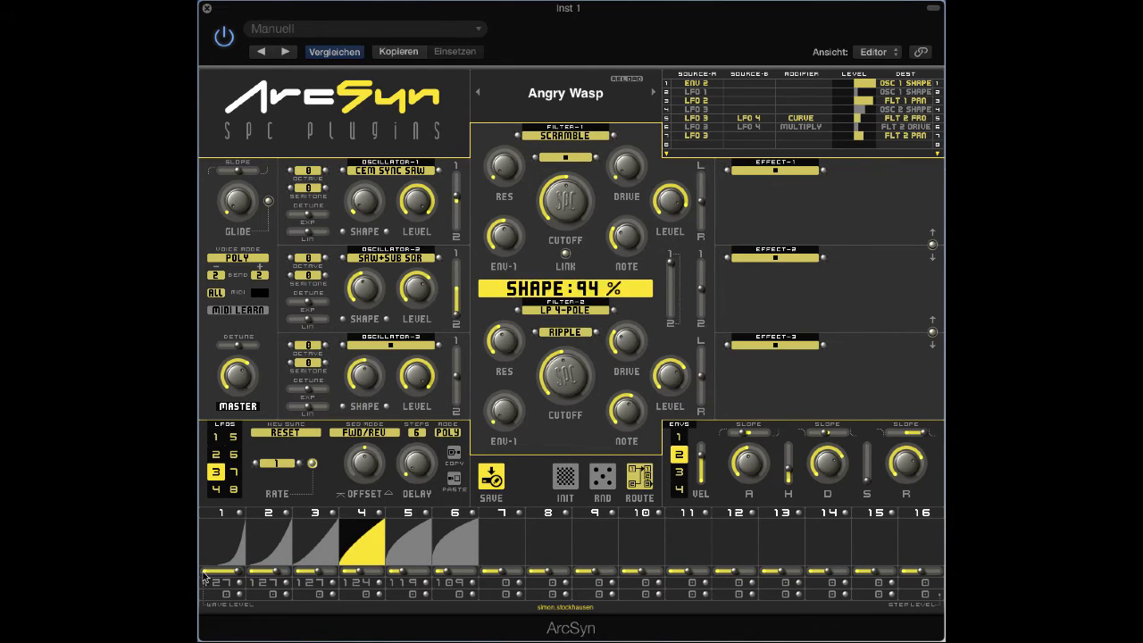
Give step 1 of LFO 5 a Pulse wave and widen it to 15/16
click(234, 437)
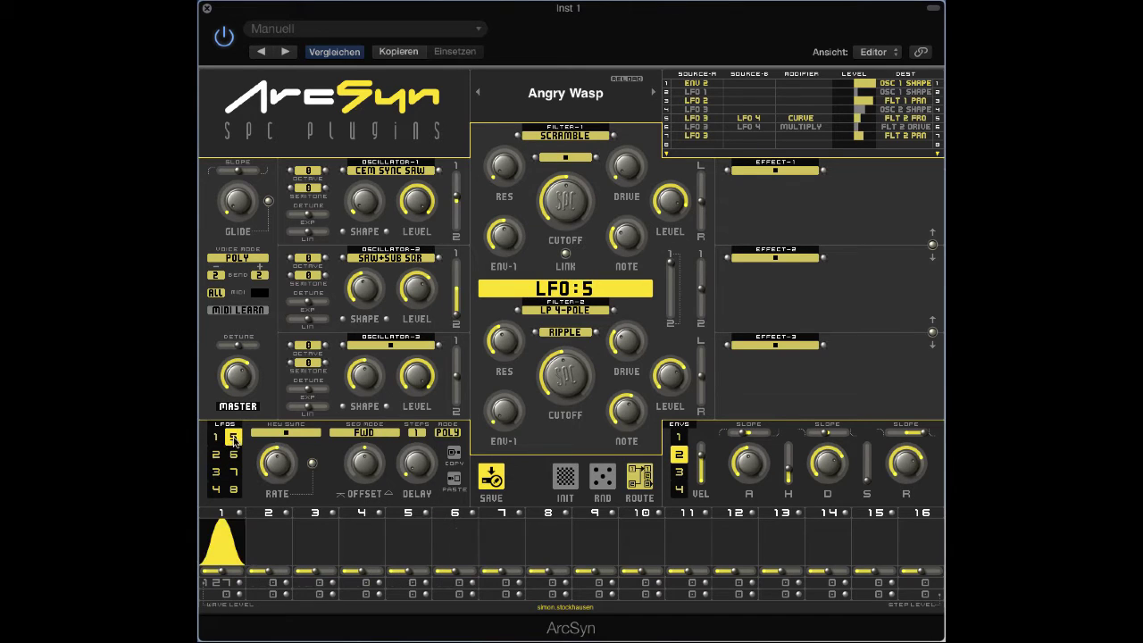
click(224, 536)
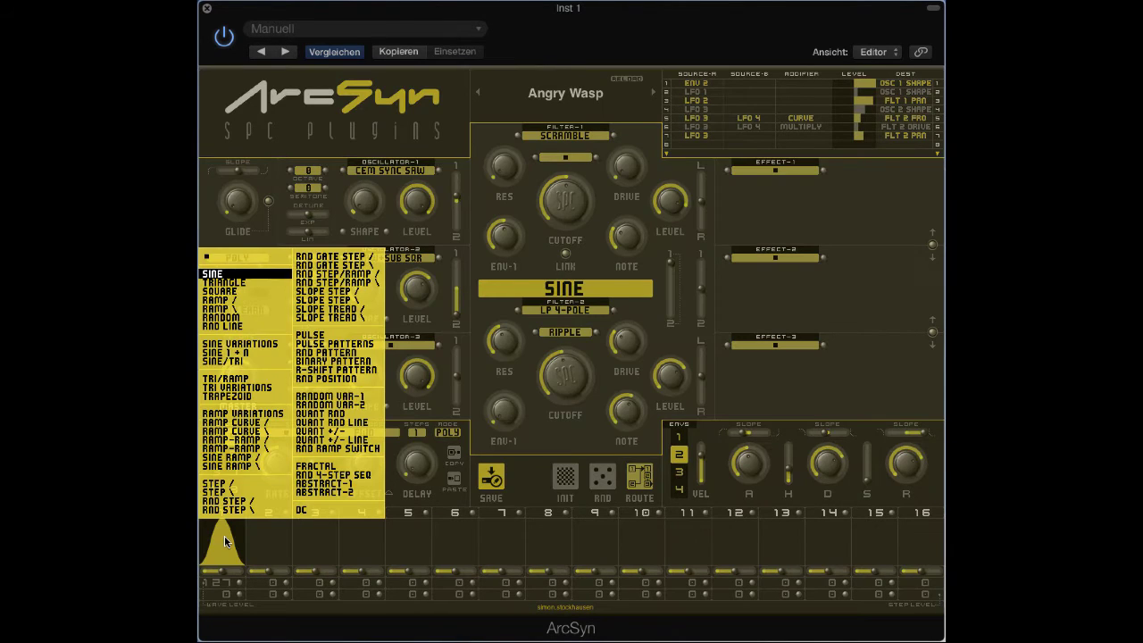
click(336, 337)
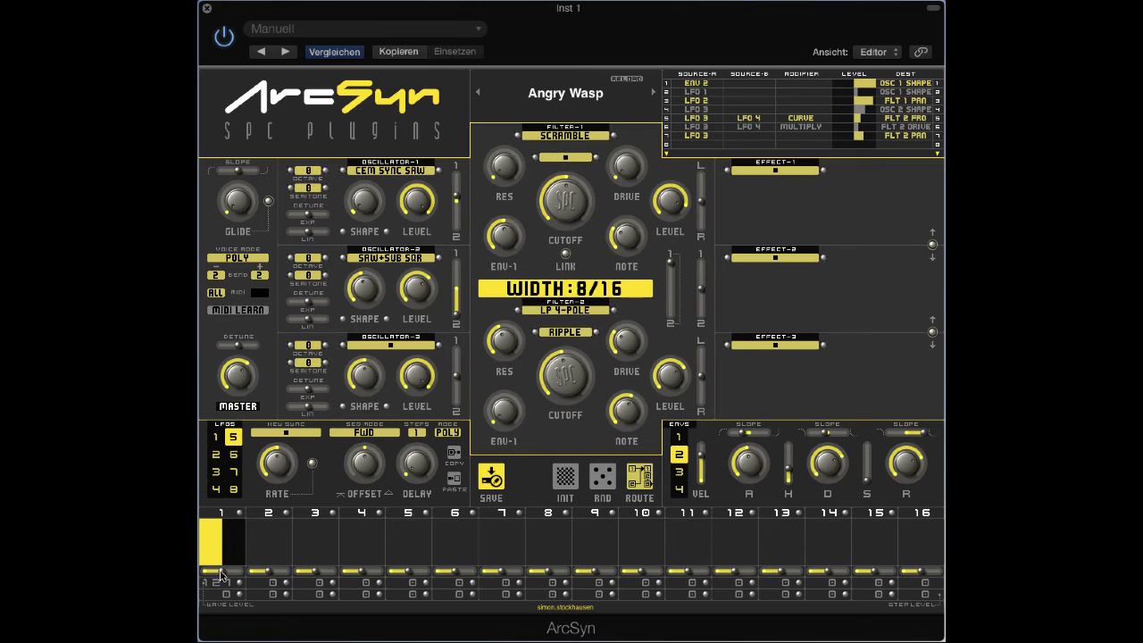
drag(221, 578, 241, 576)
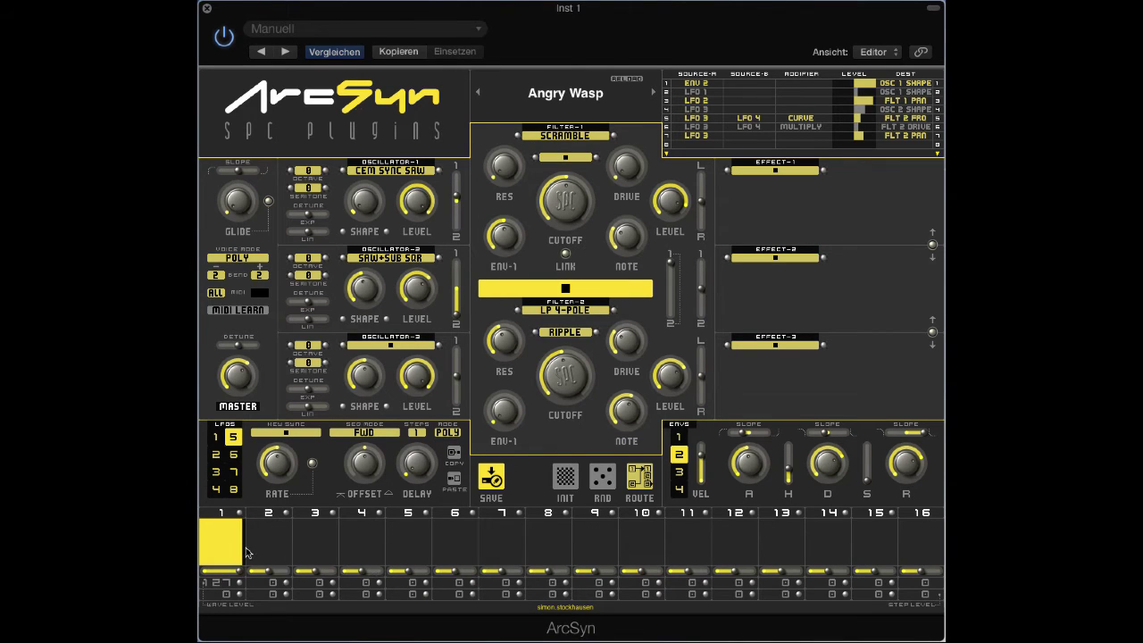
Give steps 2, 3 and 4 of LFO 5 Pulse waves and widen each to 15/16
click(277, 541)
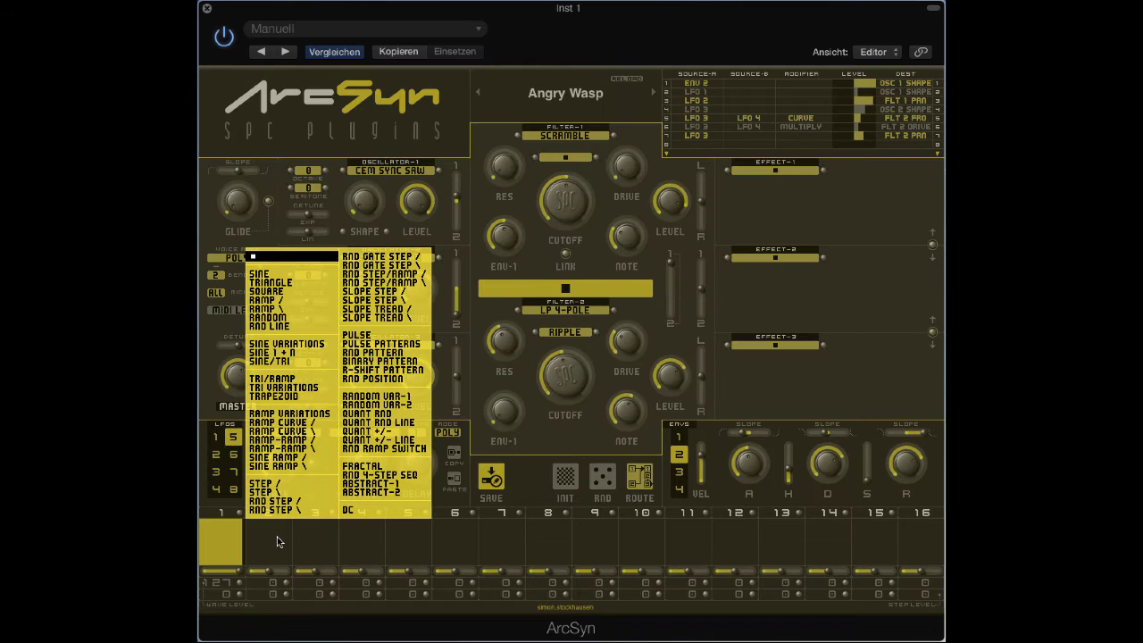
click(384, 335)
drag(270, 576, 289, 576)
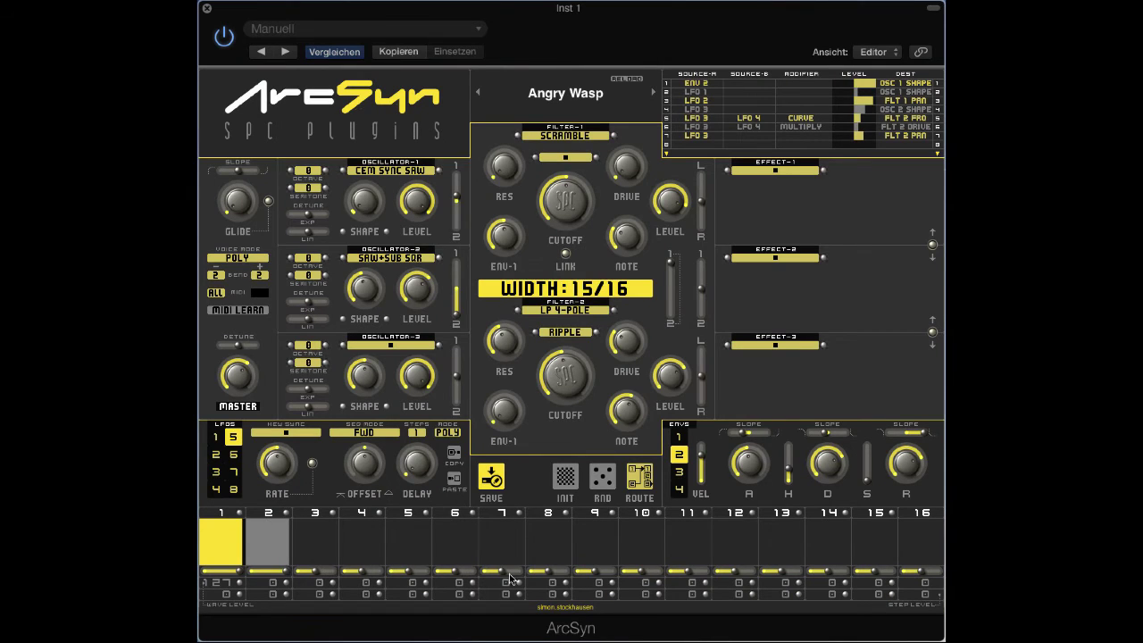
click(313, 543)
click(402, 336)
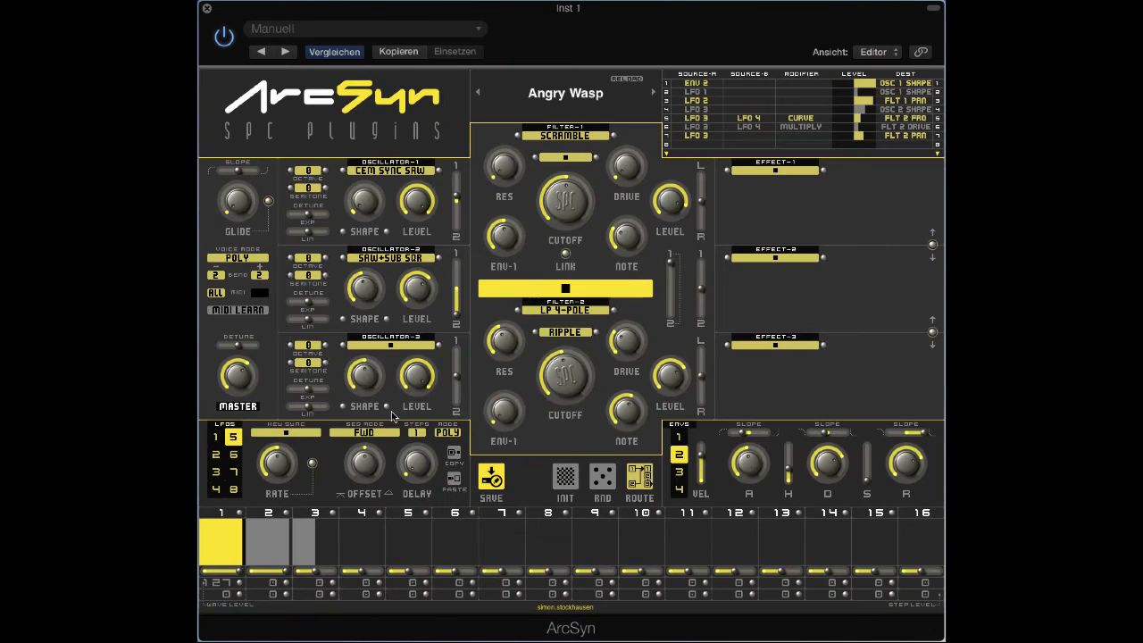
drag(318, 576, 339, 576)
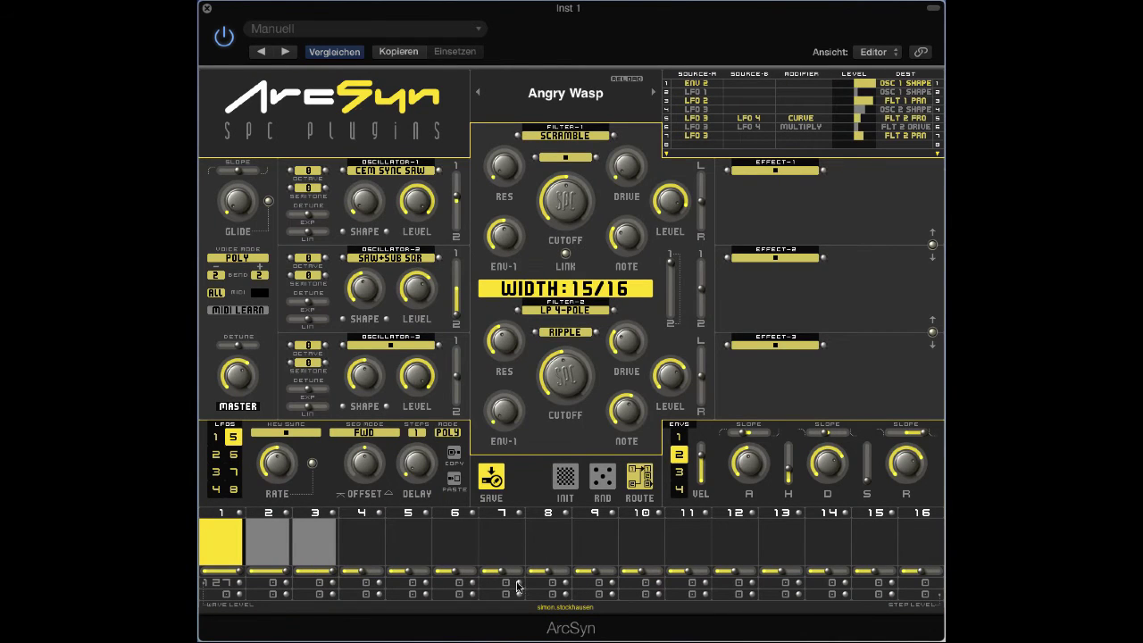
click(369, 546)
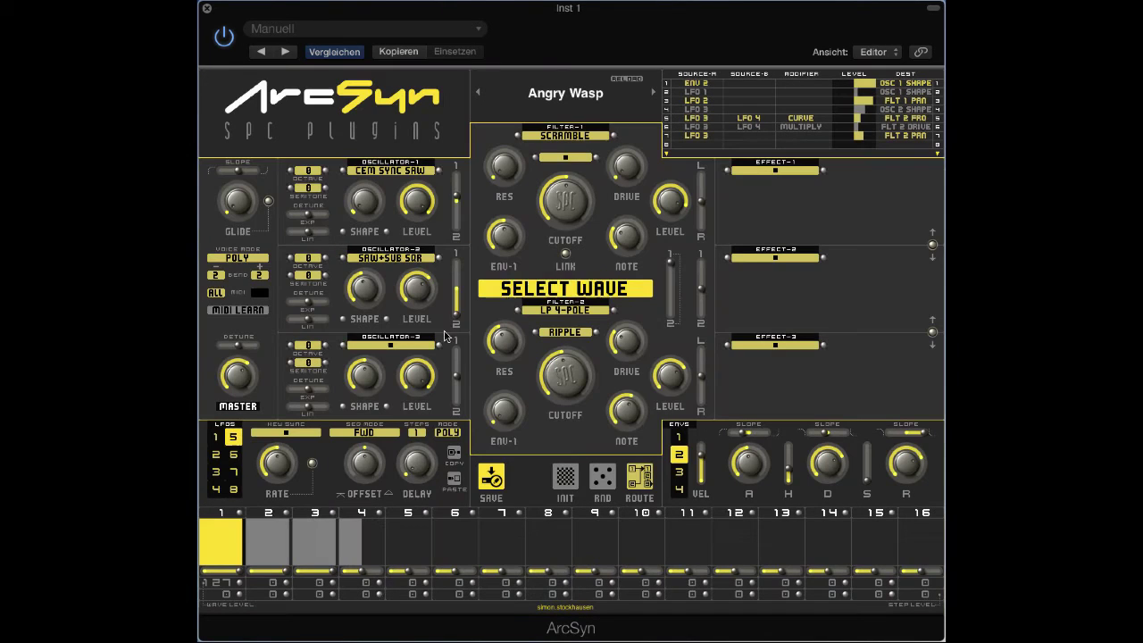
click(444, 335)
drag(362, 573, 384, 572)
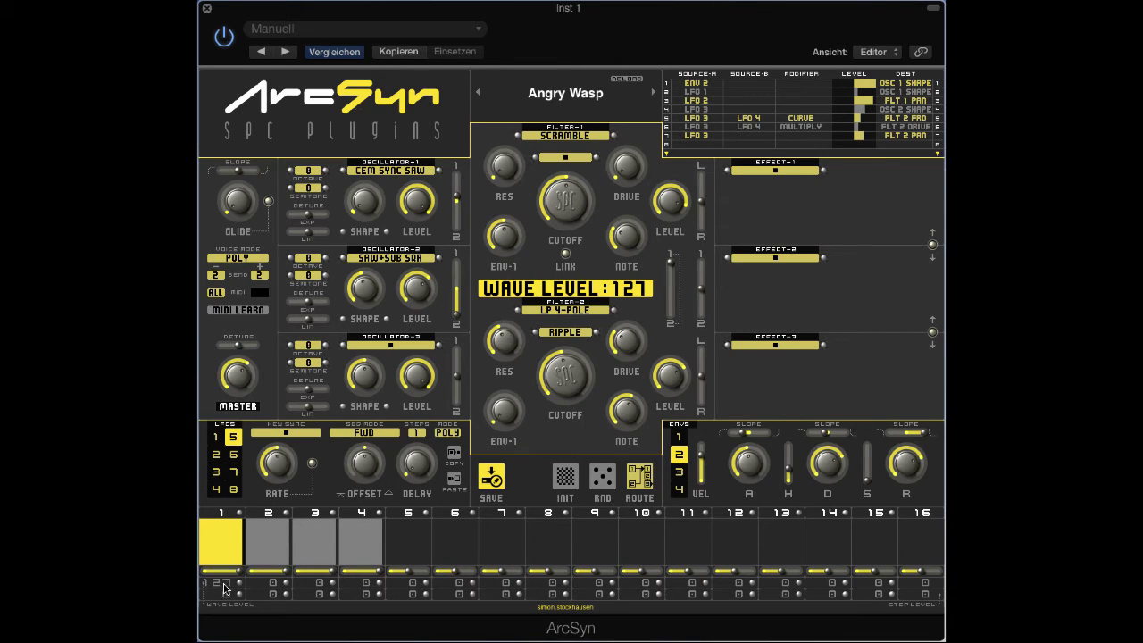
Set step 1's wave level to 0 and the step levels of steps 2, 3 and 4 to 12, 24 and 12
mouse_move(225, 588)
mouse_down()
mouse_move(226, 609)
mouse_move(225, 567)
mouse_up()
drag(225, 566, 230, 635)
drag(221, 583, 270, 530)
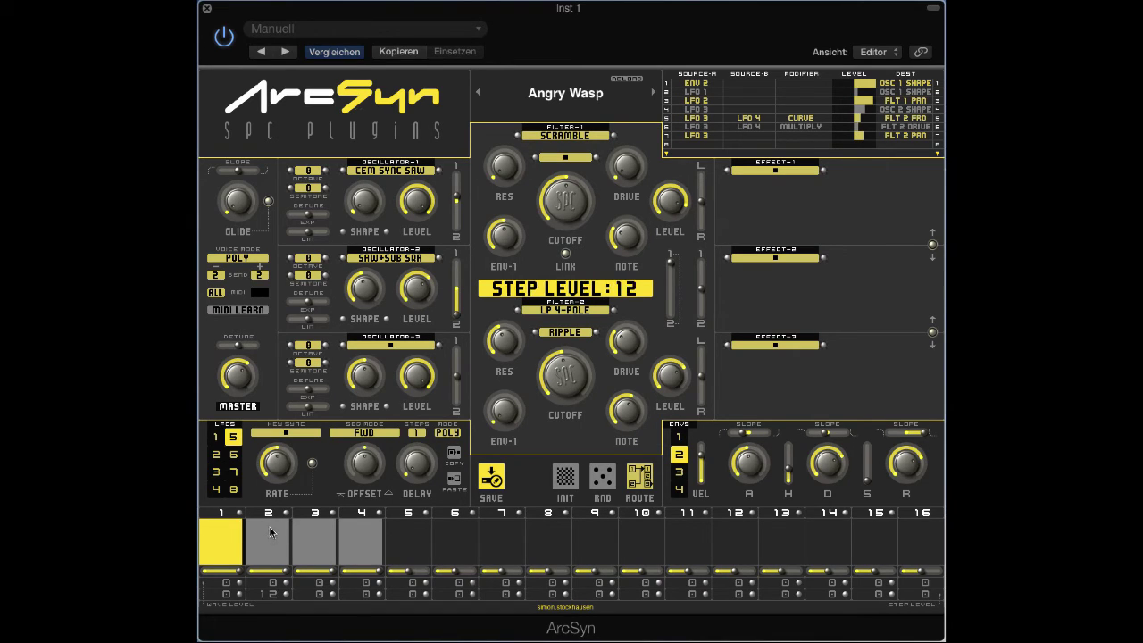
drag(307, 604, 333, 420)
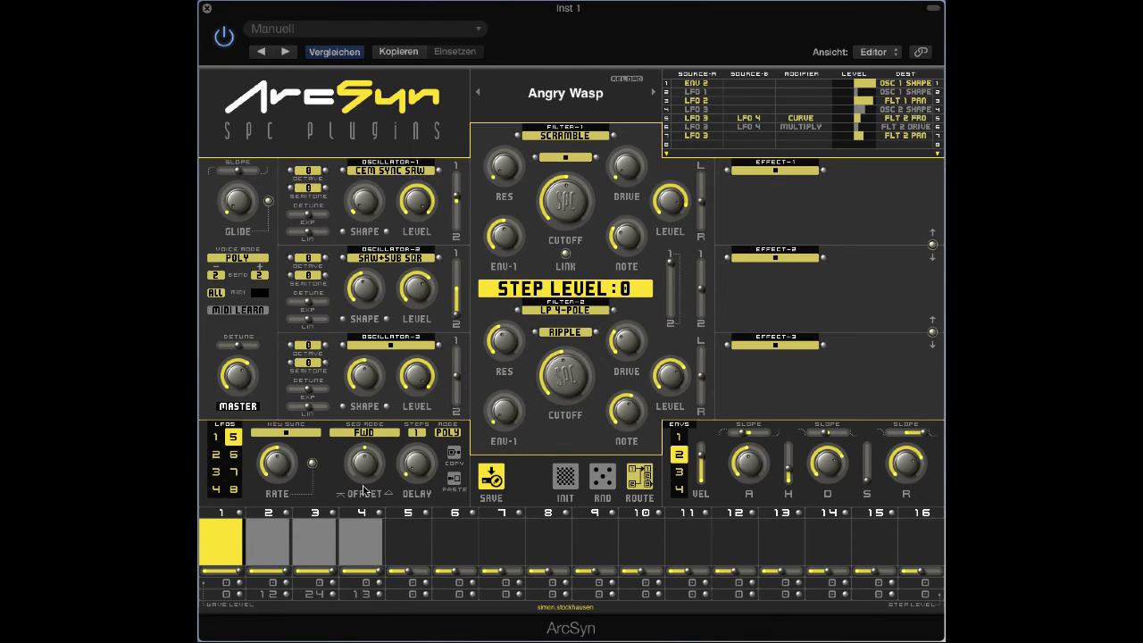
drag(362, 487, 363, 496)
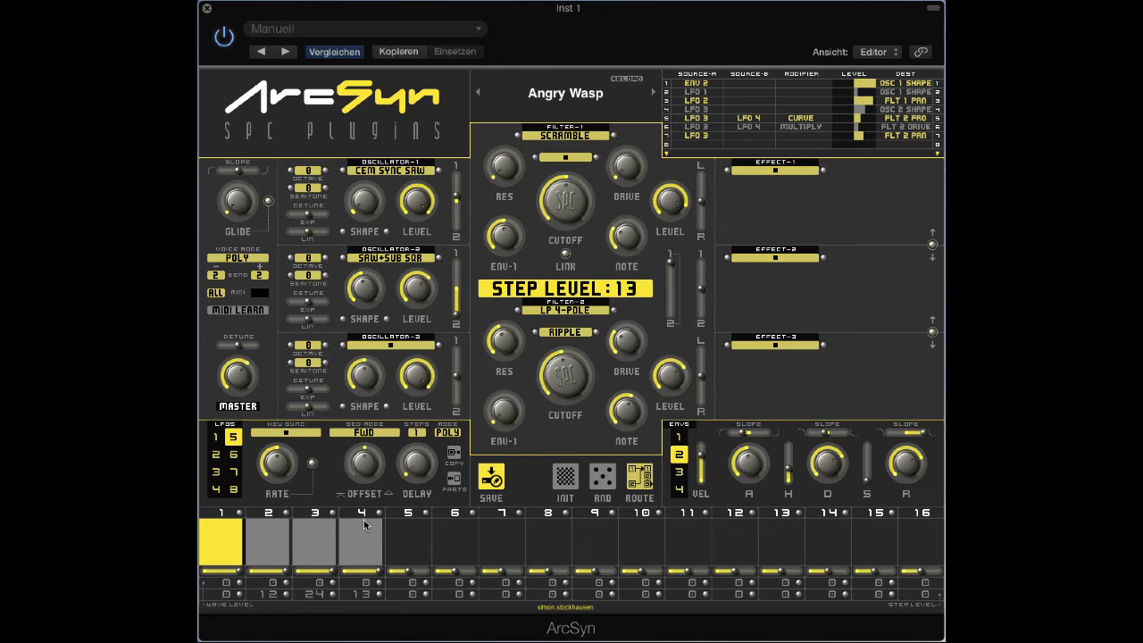
Set LFO 5 to 4 steps and sync its rate to 1/4 beat
click(416, 432)
click(416, 468)
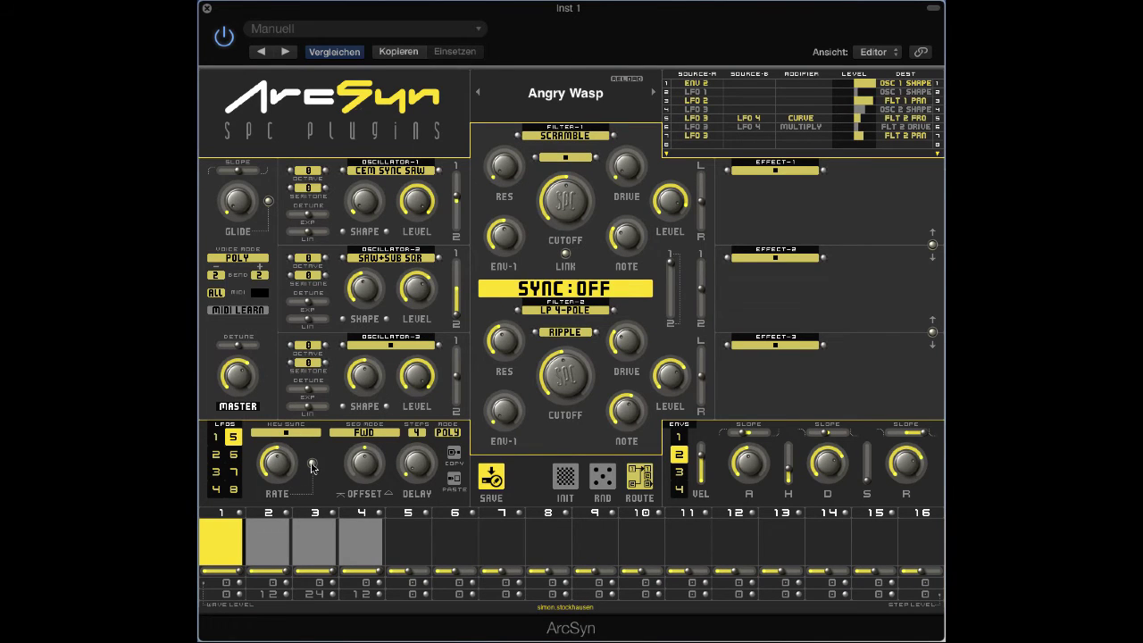
click(312, 466)
click(279, 465)
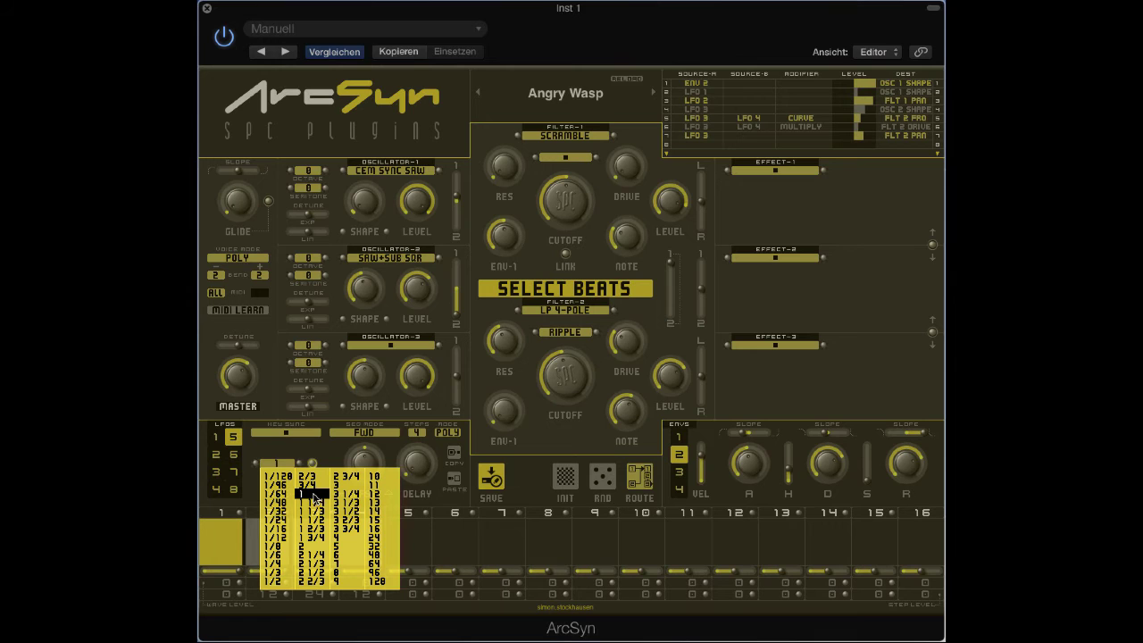
click(279, 565)
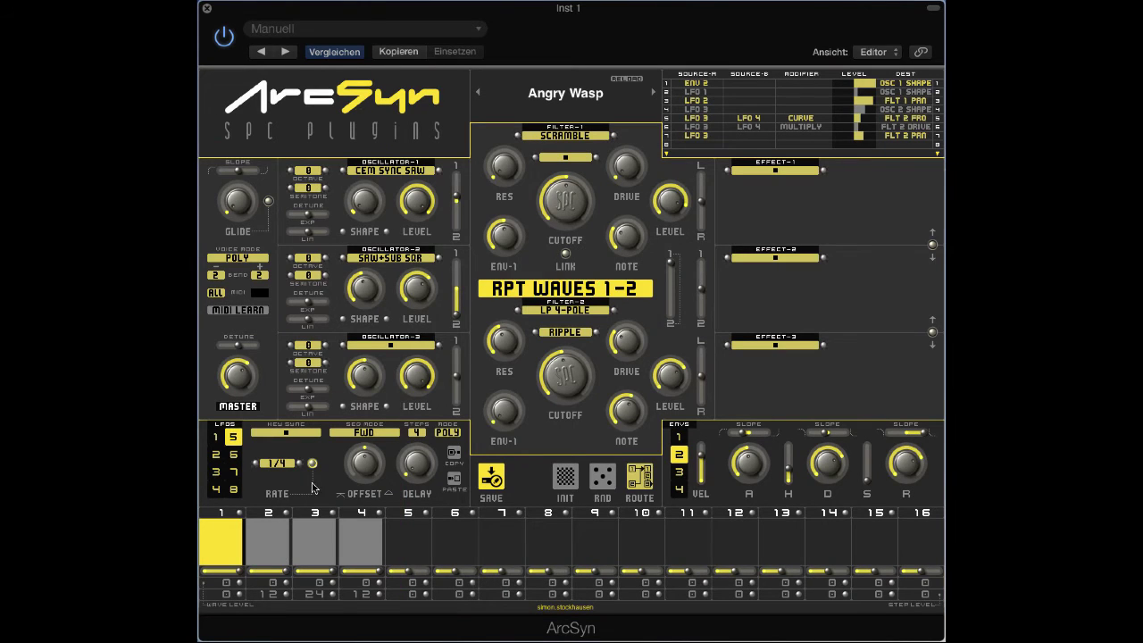
Set LFO 5's key sync to Reset, and switch its mode to Mono and back to Poly
click(301, 441)
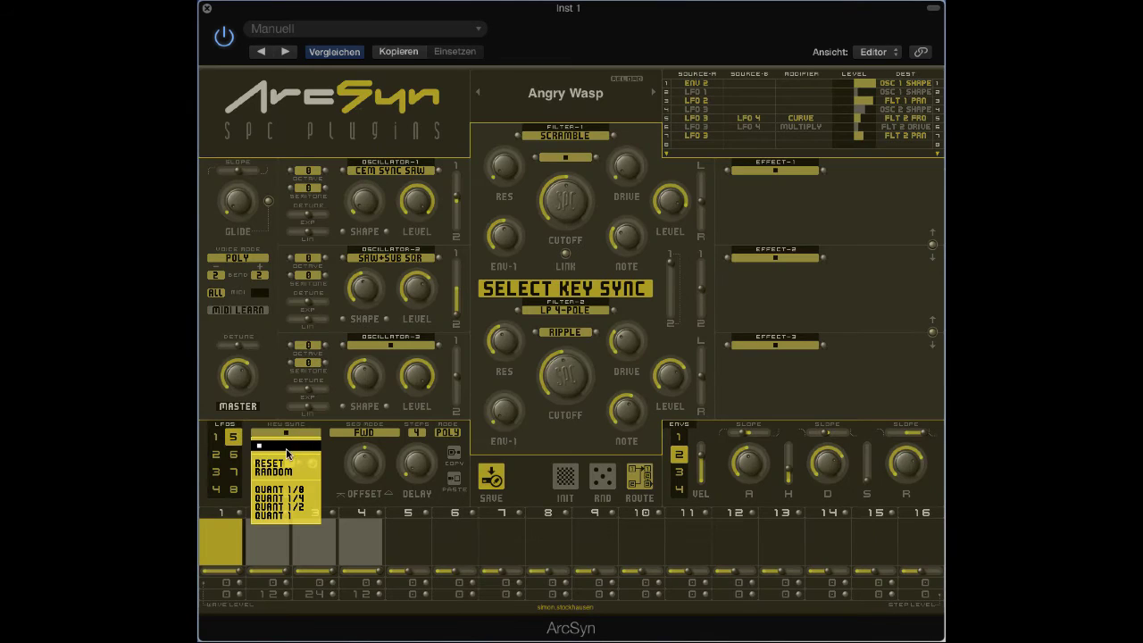
click(280, 467)
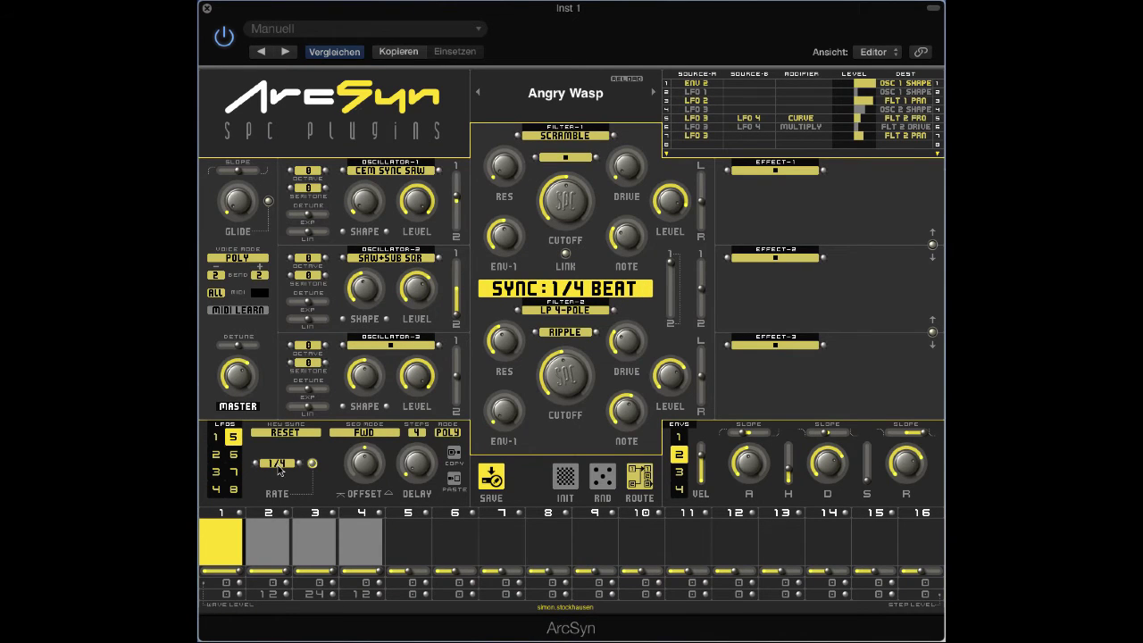
click(449, 434)
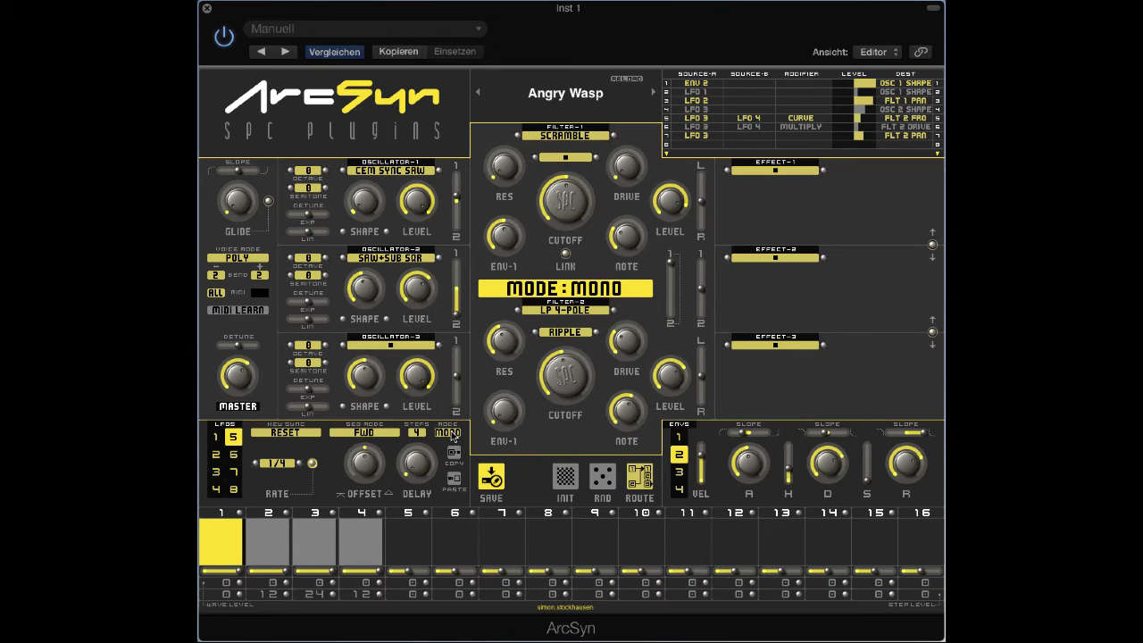
click(449, 434)
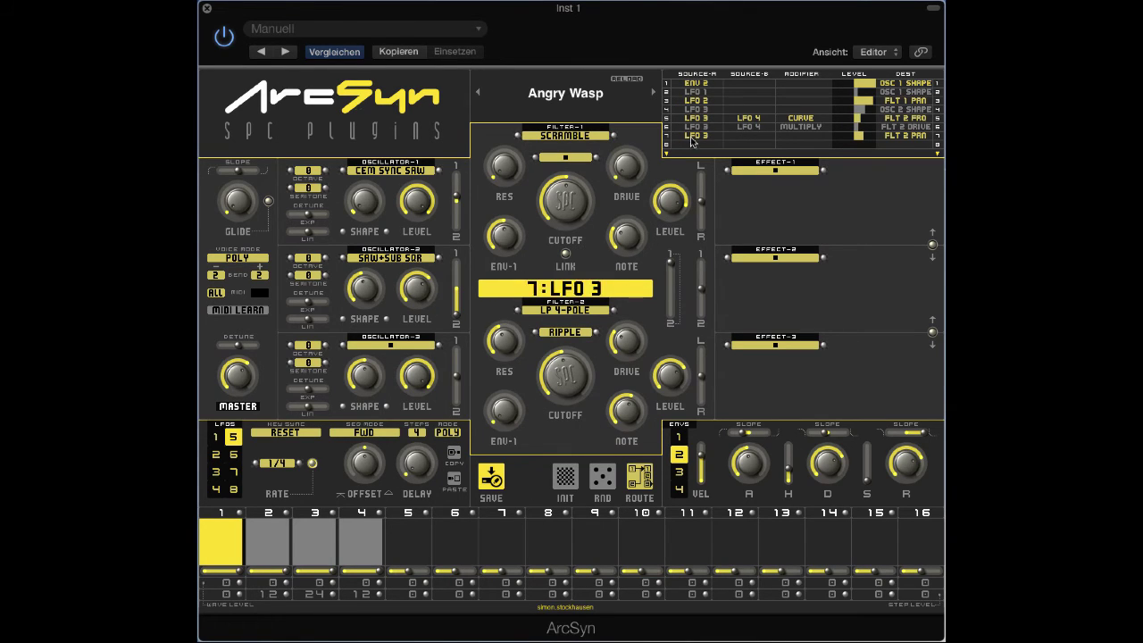
In modulation route 11, assign LFO 5 as source A and OSC FRQ as the destination
click(665, 156)
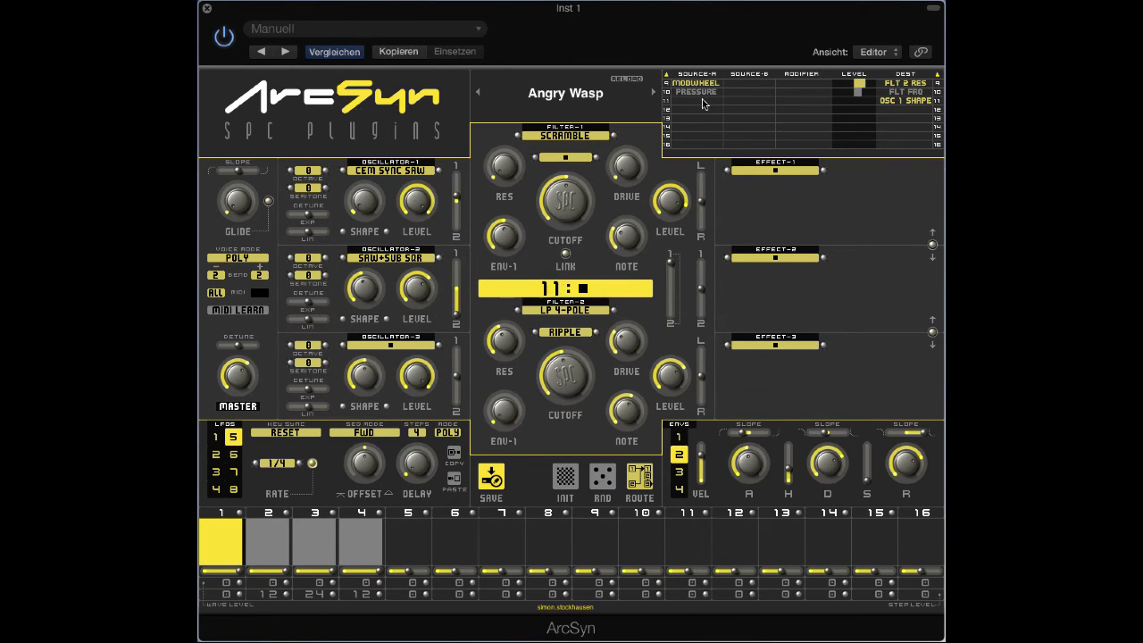
click(700, 108)
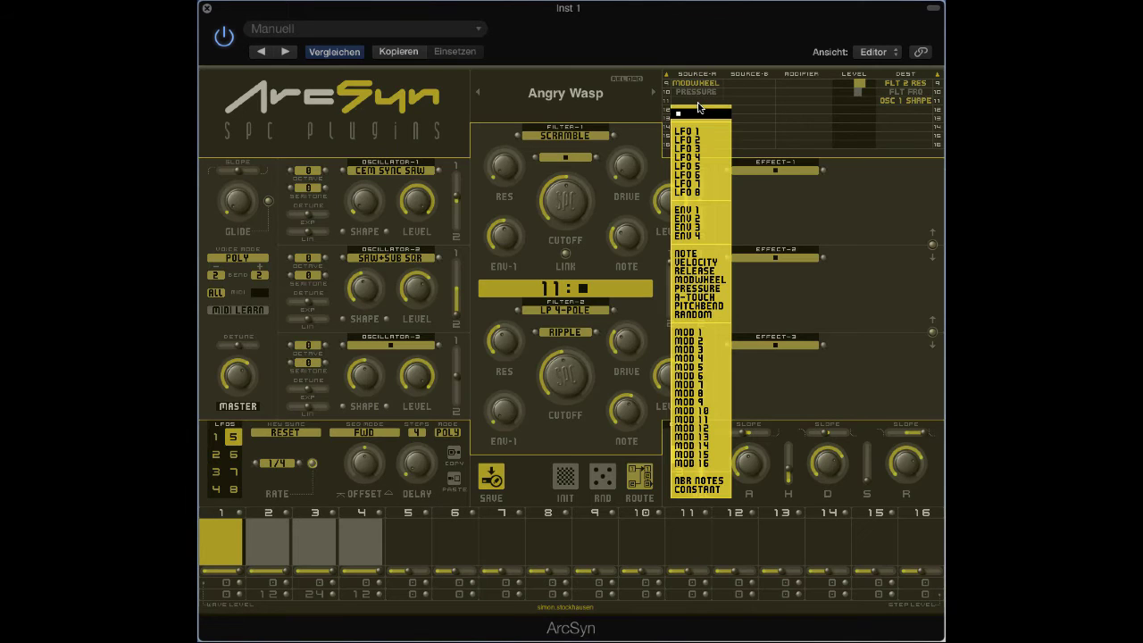
click(704, 168)
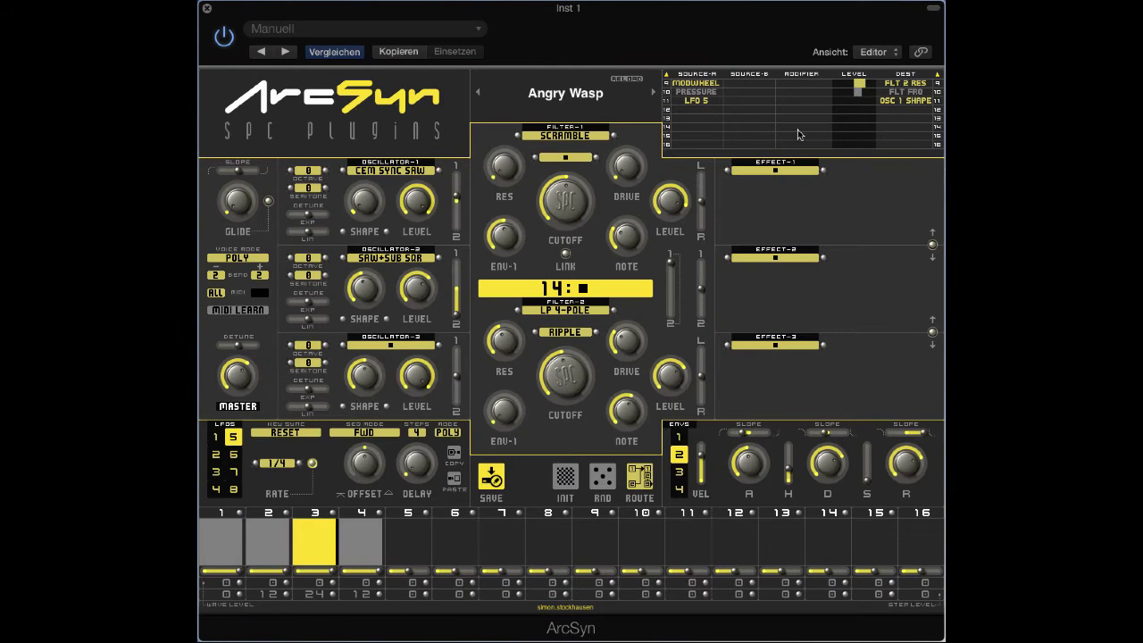
click(918, 101)
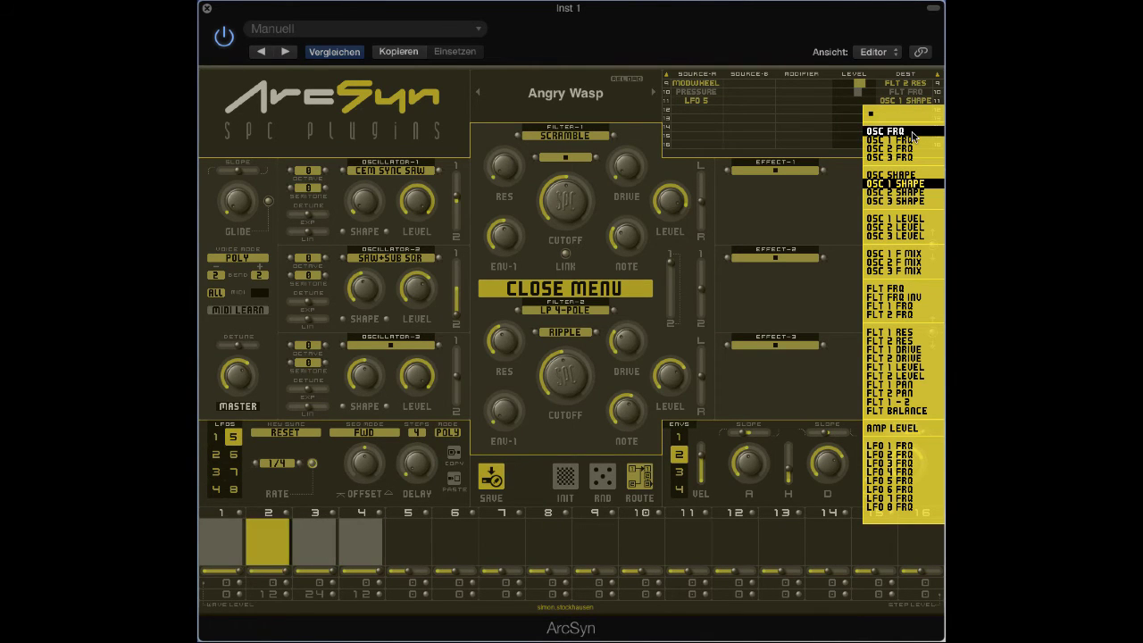
click(912, 132)
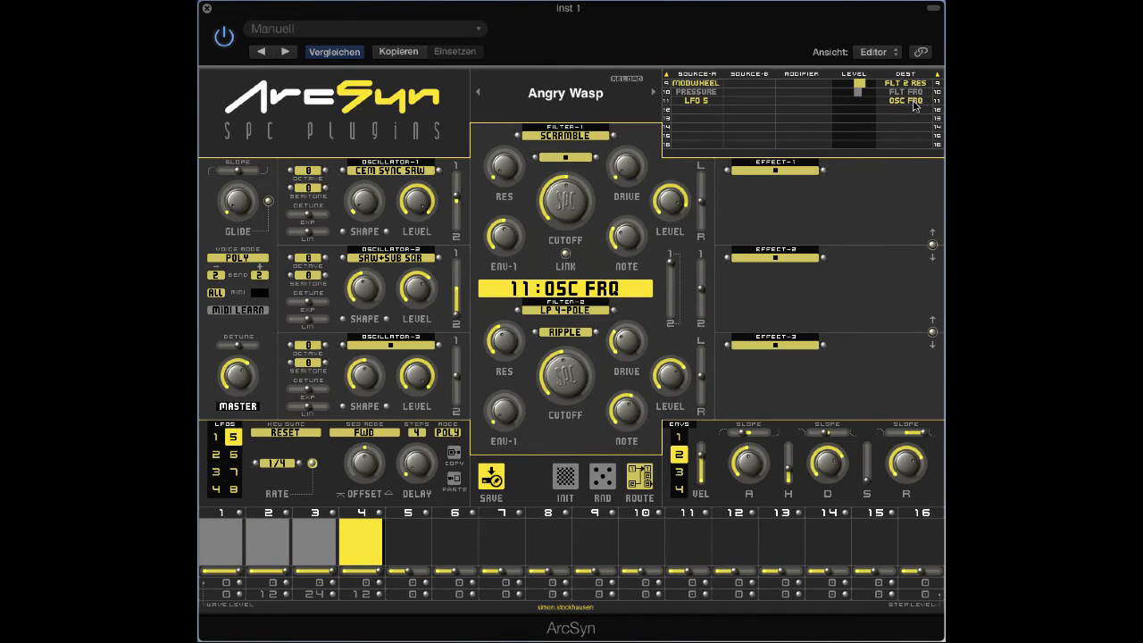
click(913, 100)
click(814, 197)
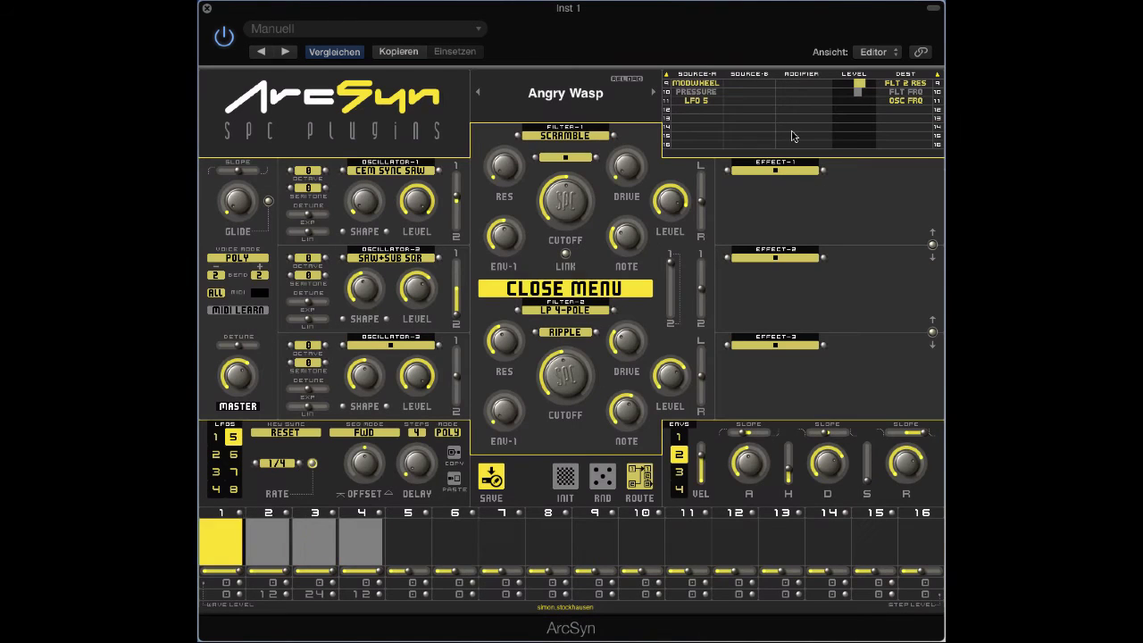
Raise modulation route 11's level to its positive maximum and set filter 2's type to none
drag(857, 108, 973, 105)
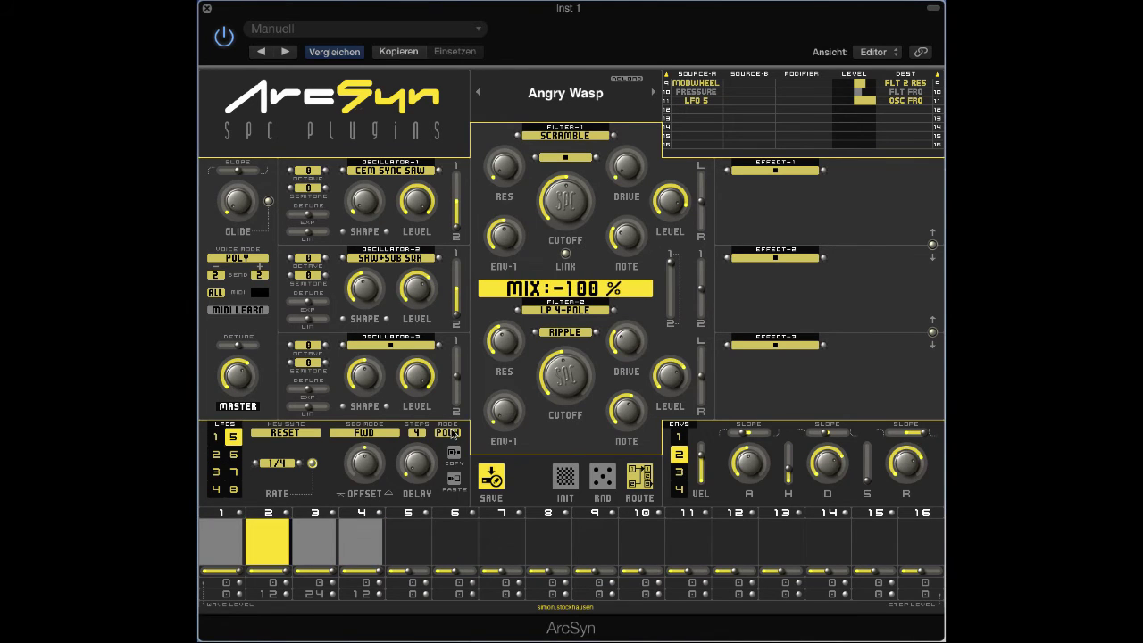
click(554, 314)
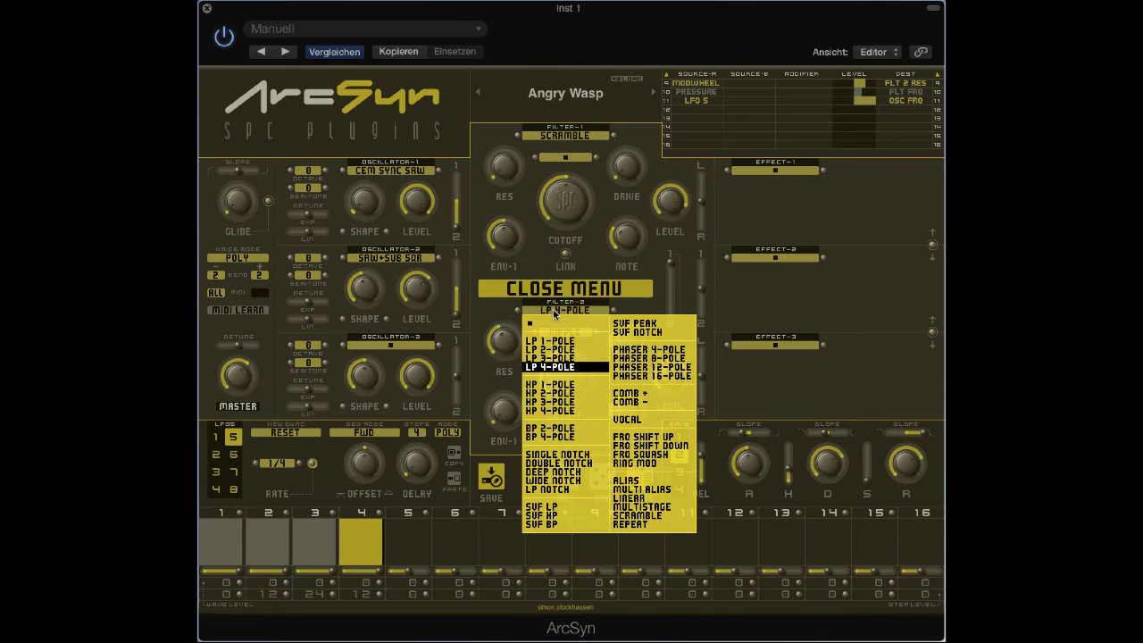
click(556, 322)
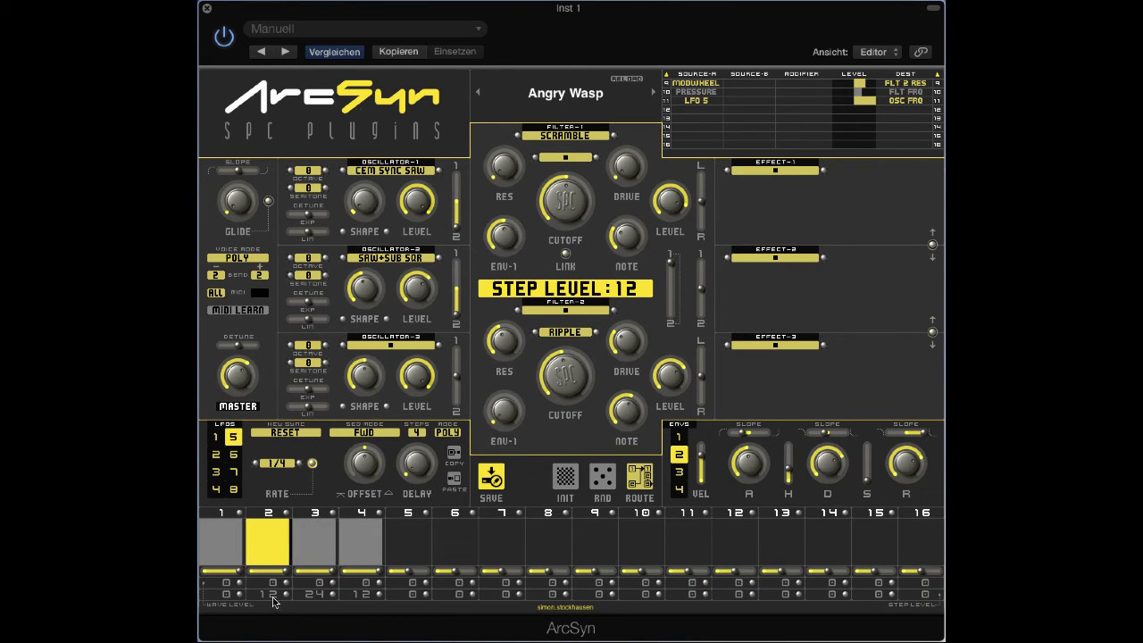
Set LFO 5's step levels to 7, 12 and 5 for steps 2, 3 and 4, and its synced rate to 1/8
drag(273, 610, 318, 642)
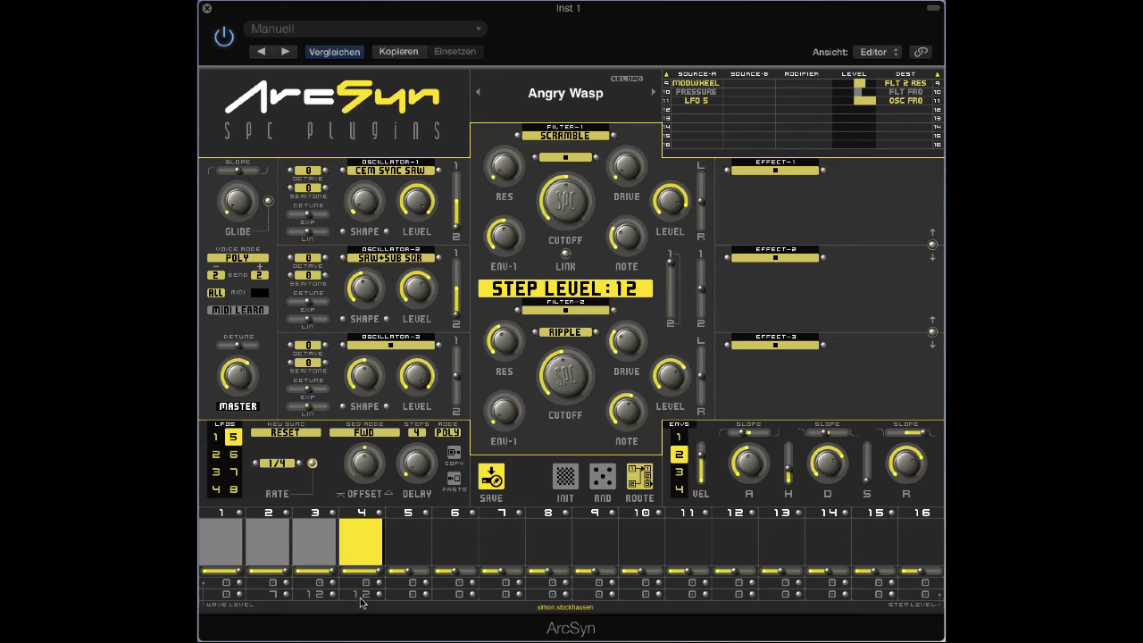
drag(364, 613, 363, 640)
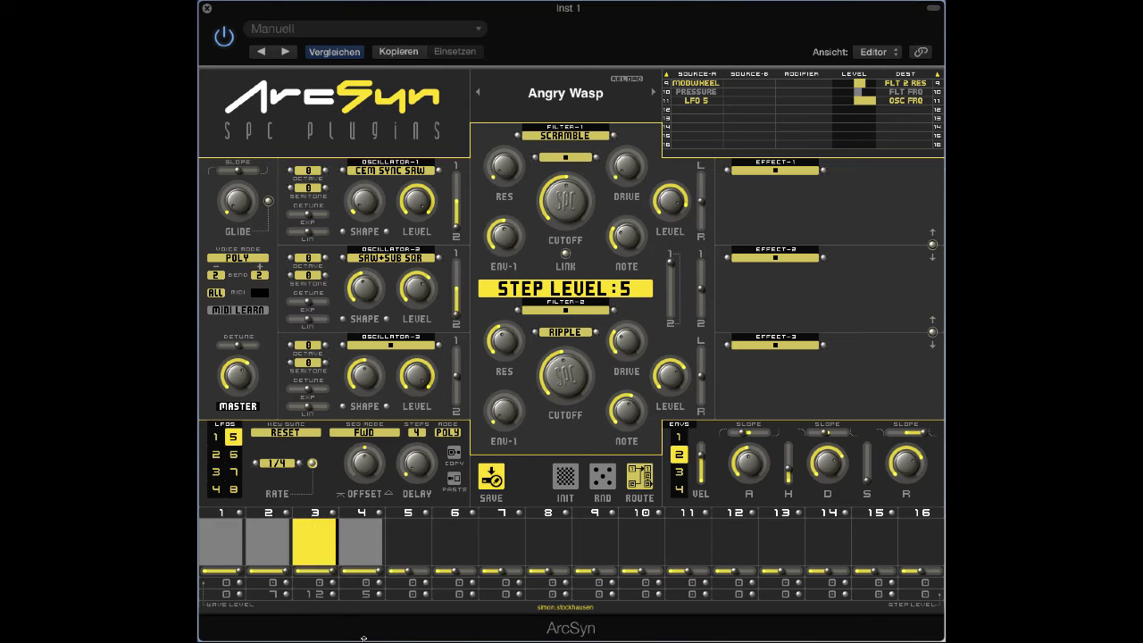
click(283, 466)
click(284, 547)
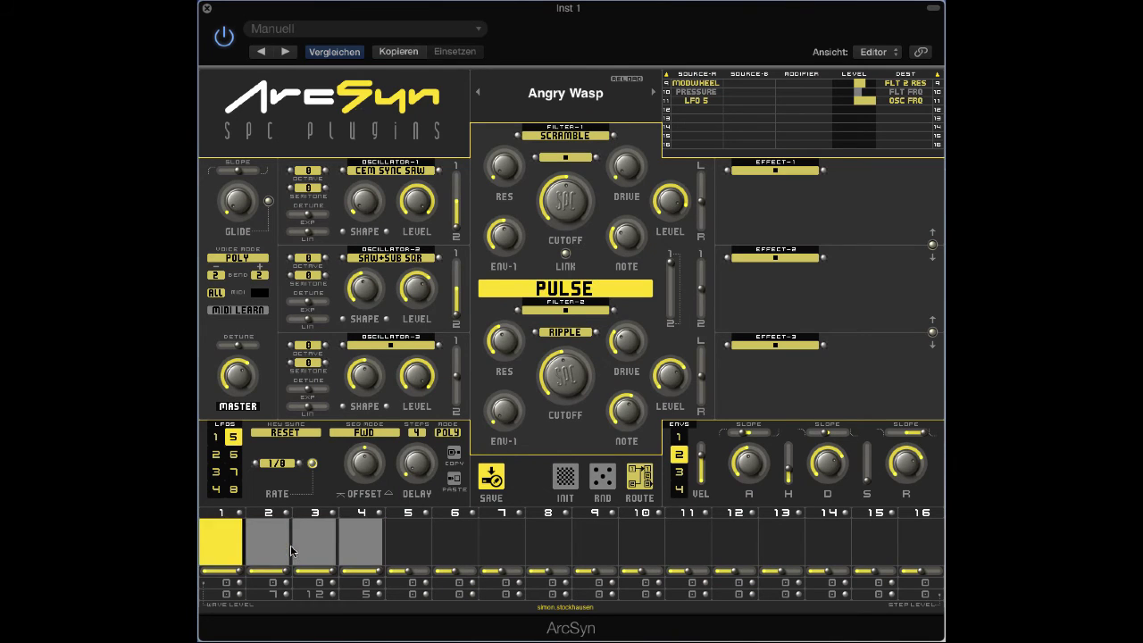
Assign LFO 6 as source B in modulation routes 12 and 11
click(759, 109)
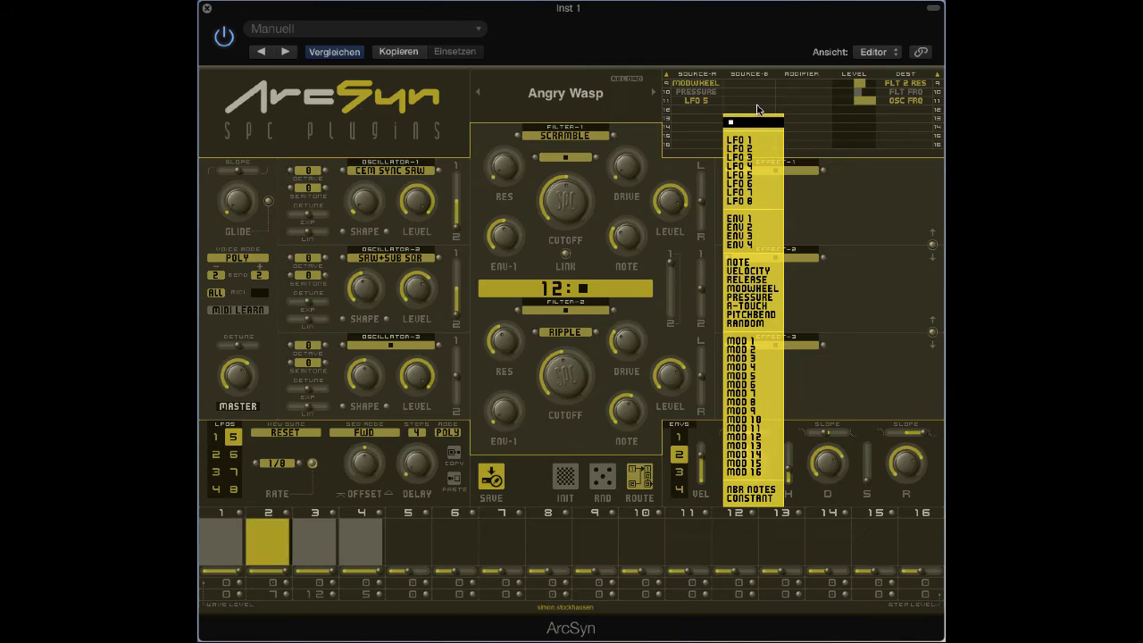
click(755, 183)
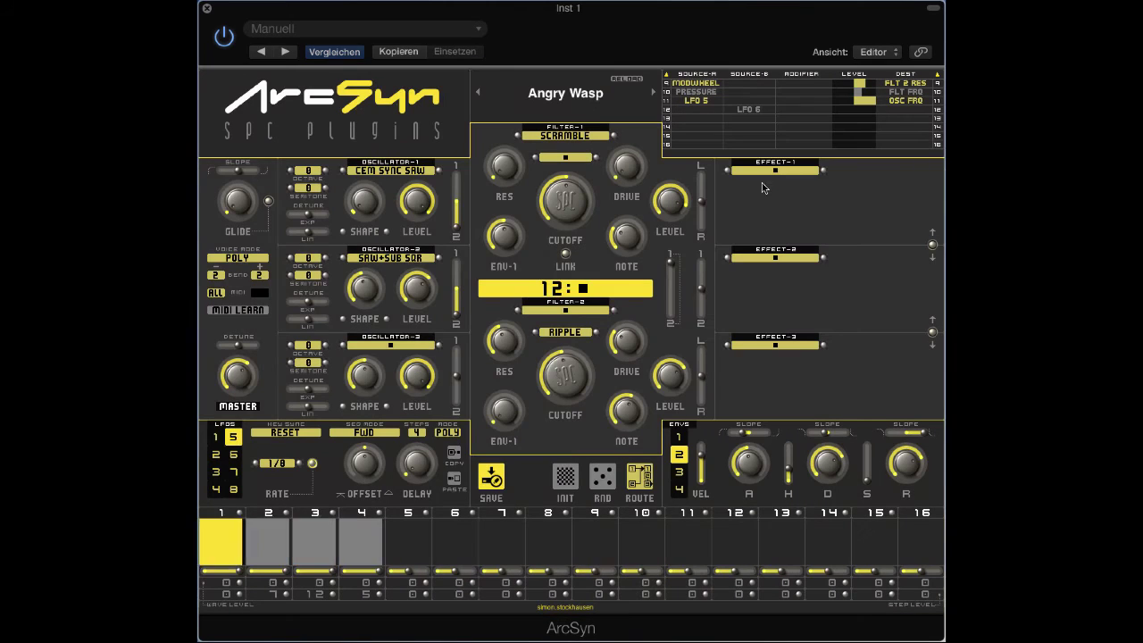
click(750, 106)
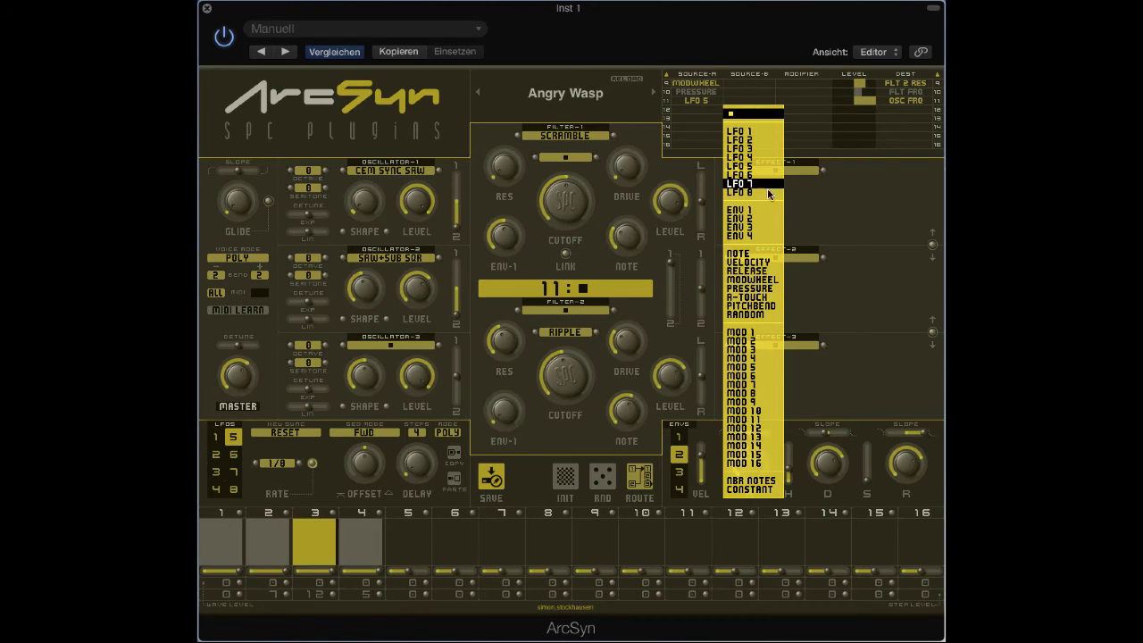
click(753, 175)
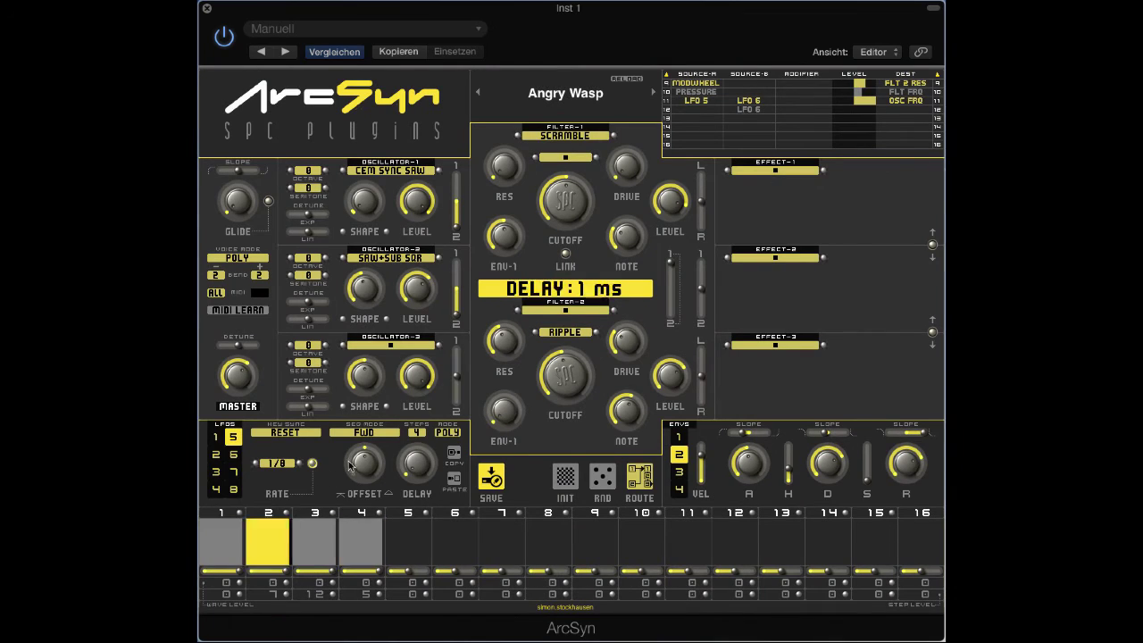
Set LFO 6's key sync to Reset and sync its rate to 2 beats
click(235, 456)
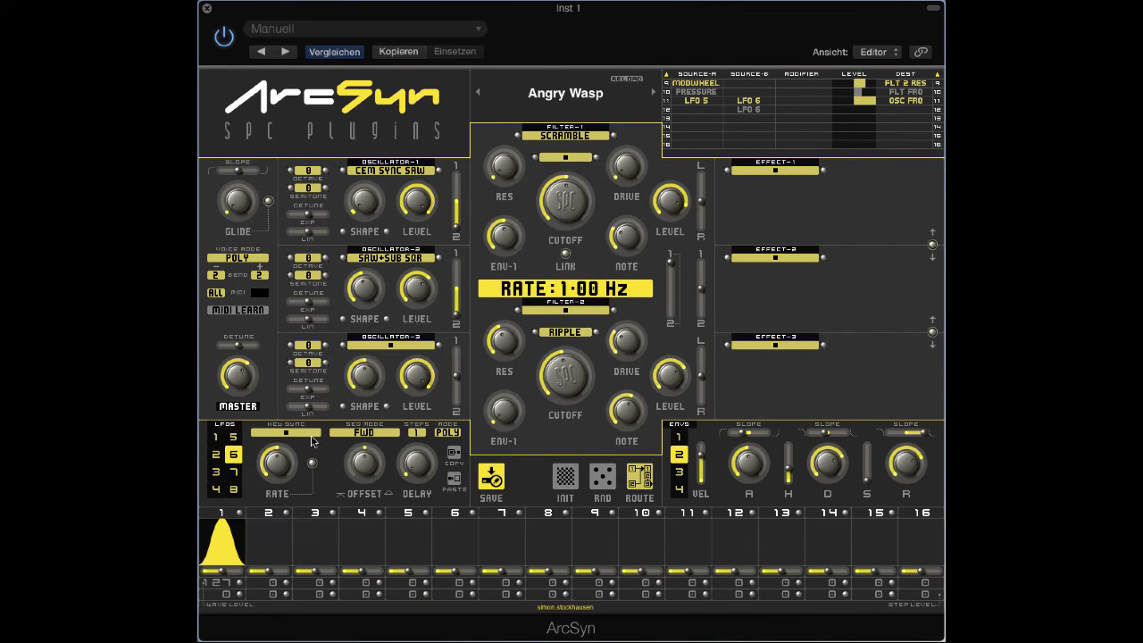
click(294, 433)
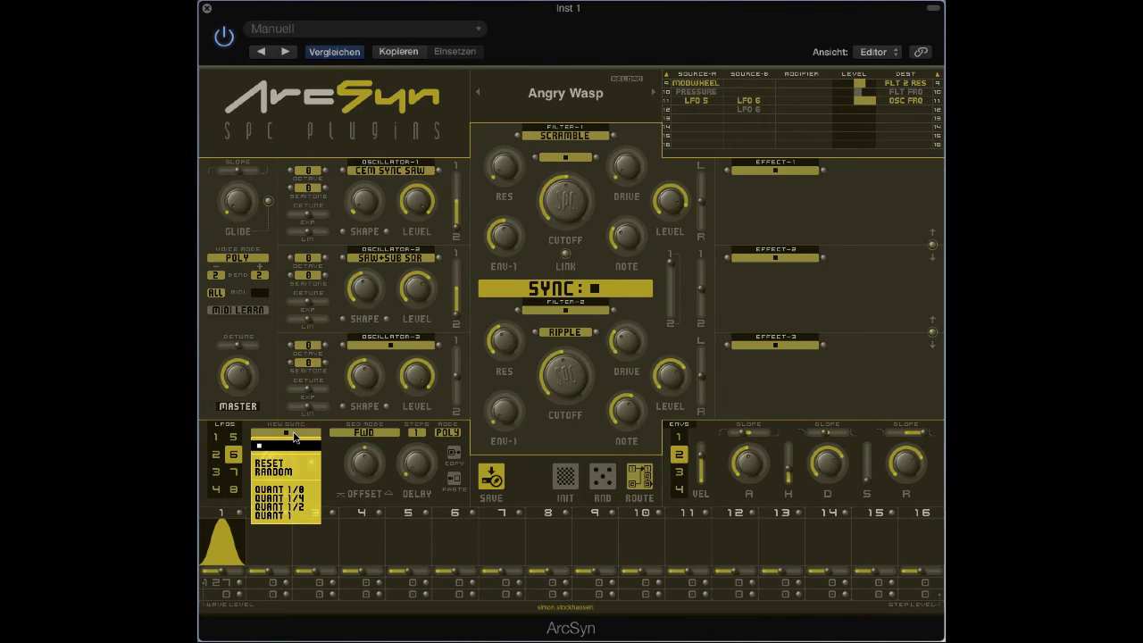
click(291, 465)
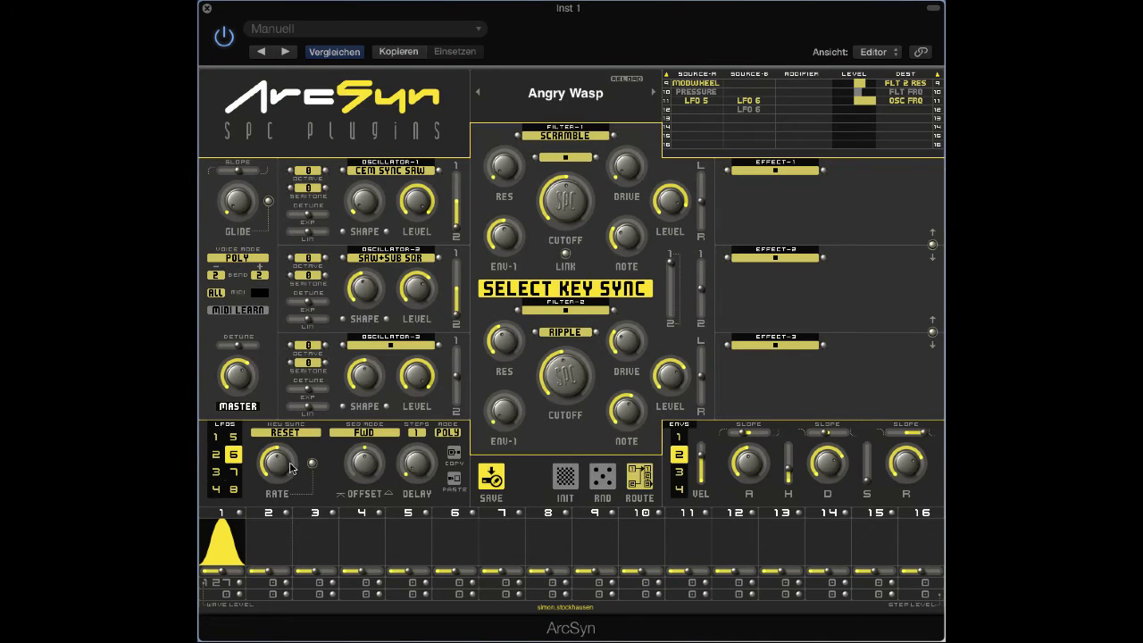
click(311, 464)
click(273, 465)
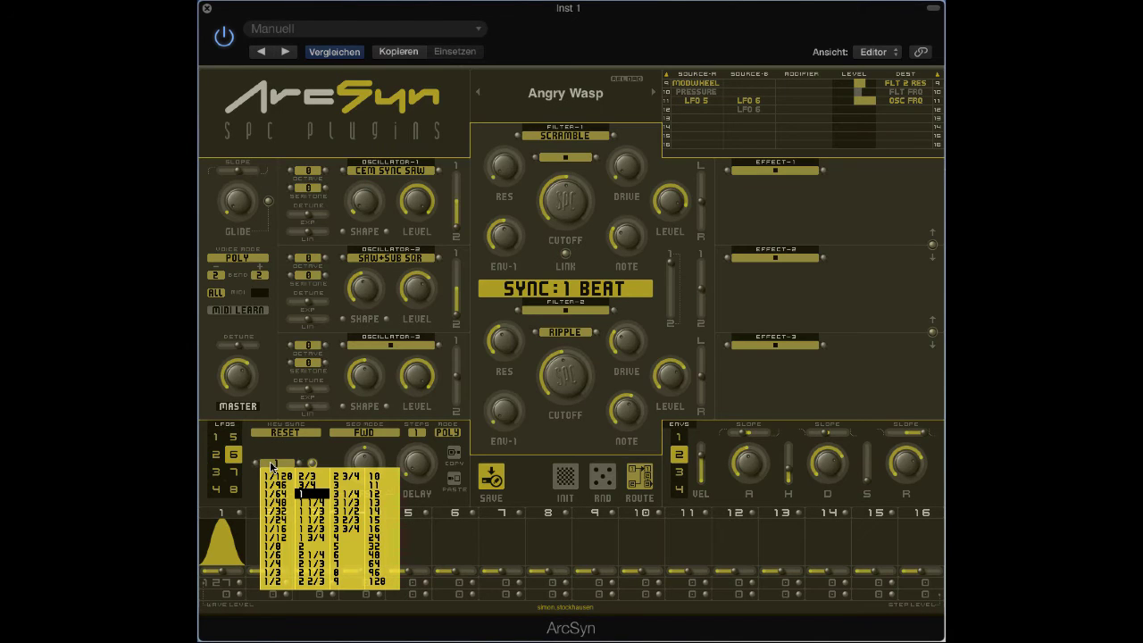
click(308, 547)
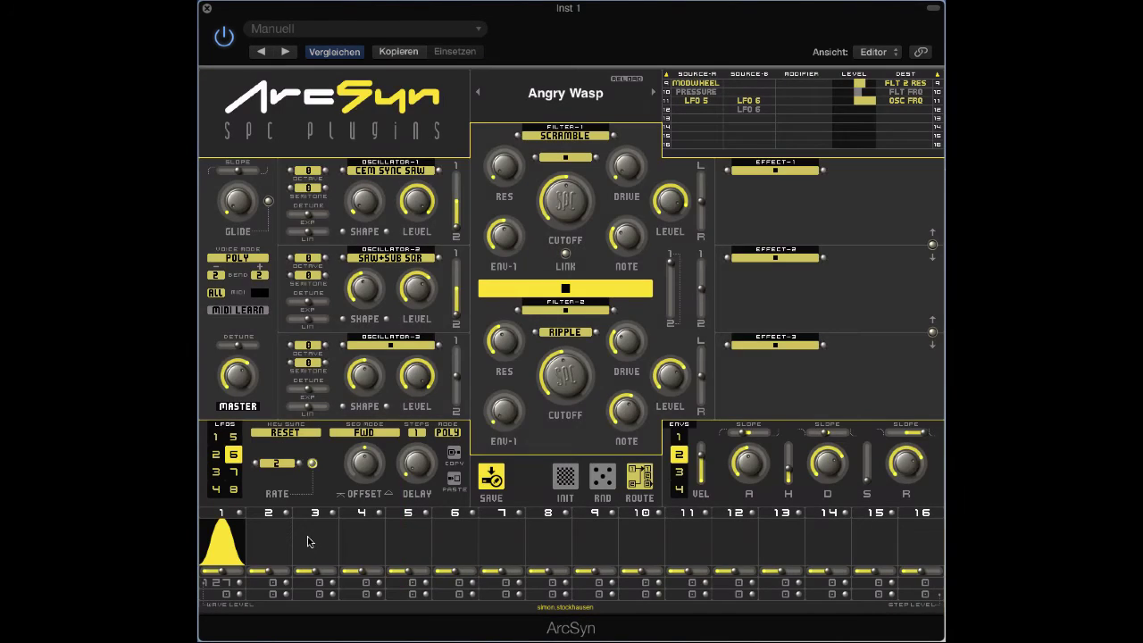
Choose the FRACTAL wave for LFO 6's first step and increase its variation setting
click(221, 545)
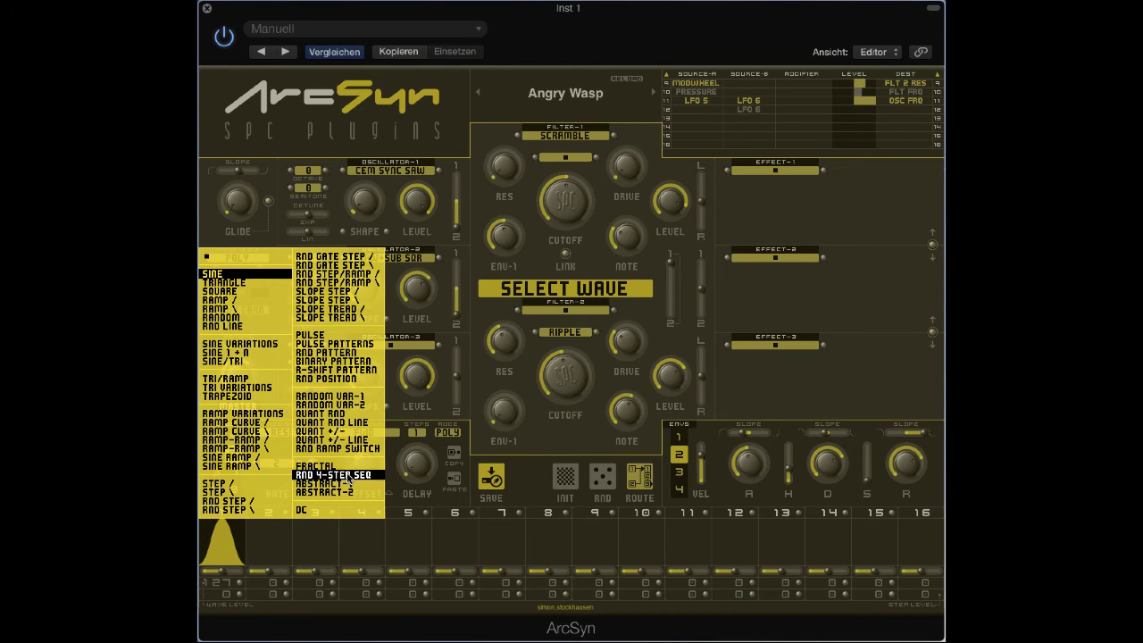
click(326, 466)
drag(222, 576, 253, 576)
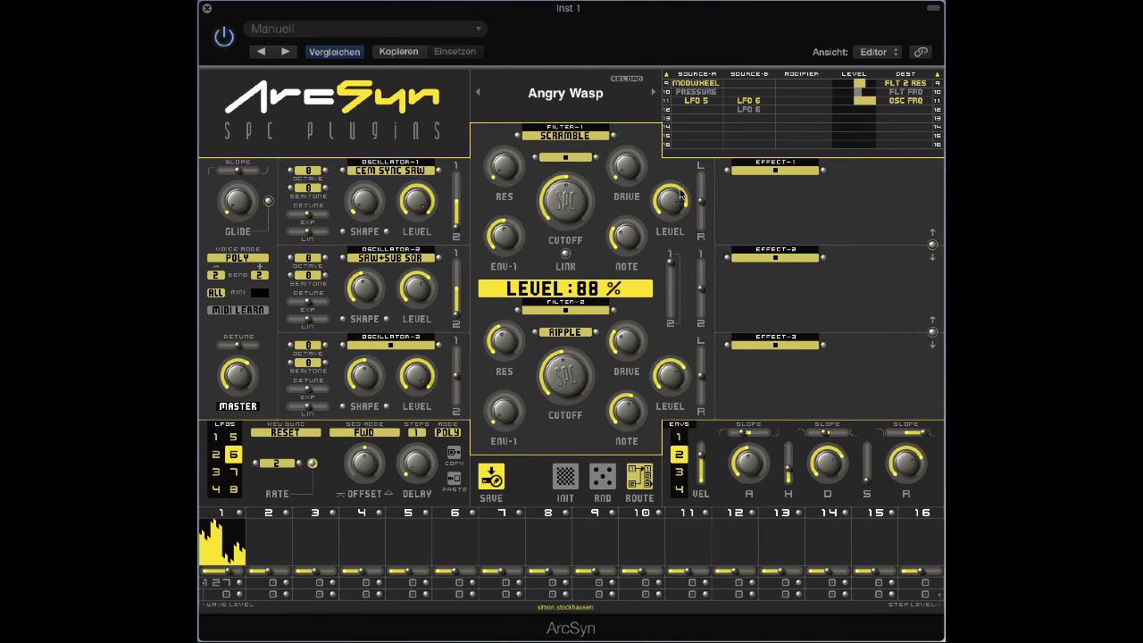
Try the BIT-XOR, BIT-AND and BIT-OR modifiers in modulation route 11, returning to BIT-XOR
click(796, 105)
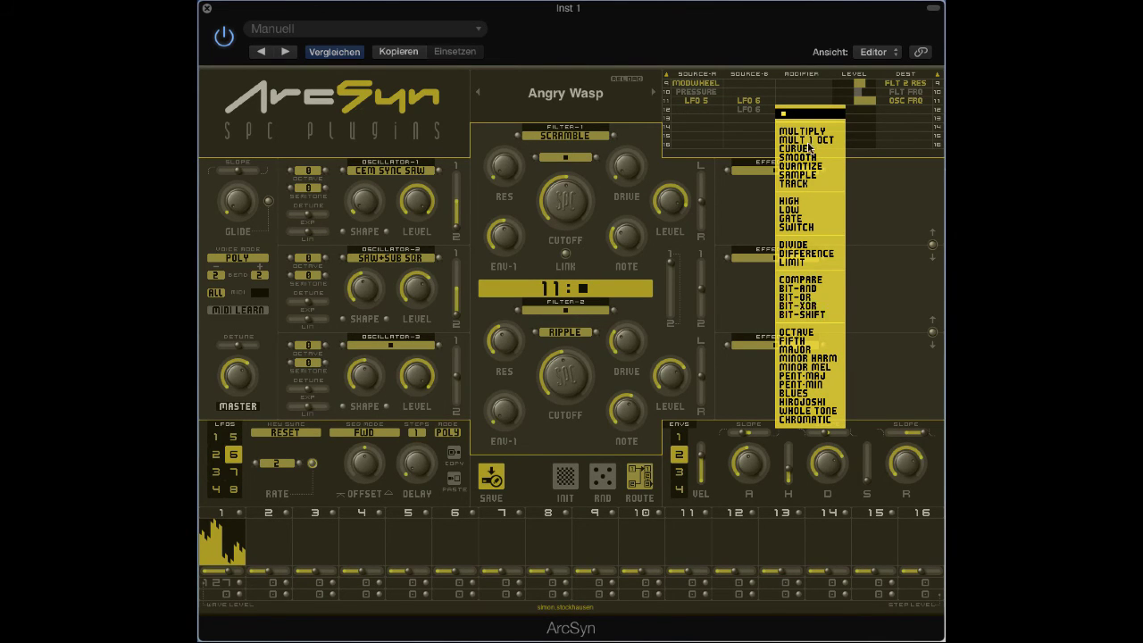
click(815, 307)
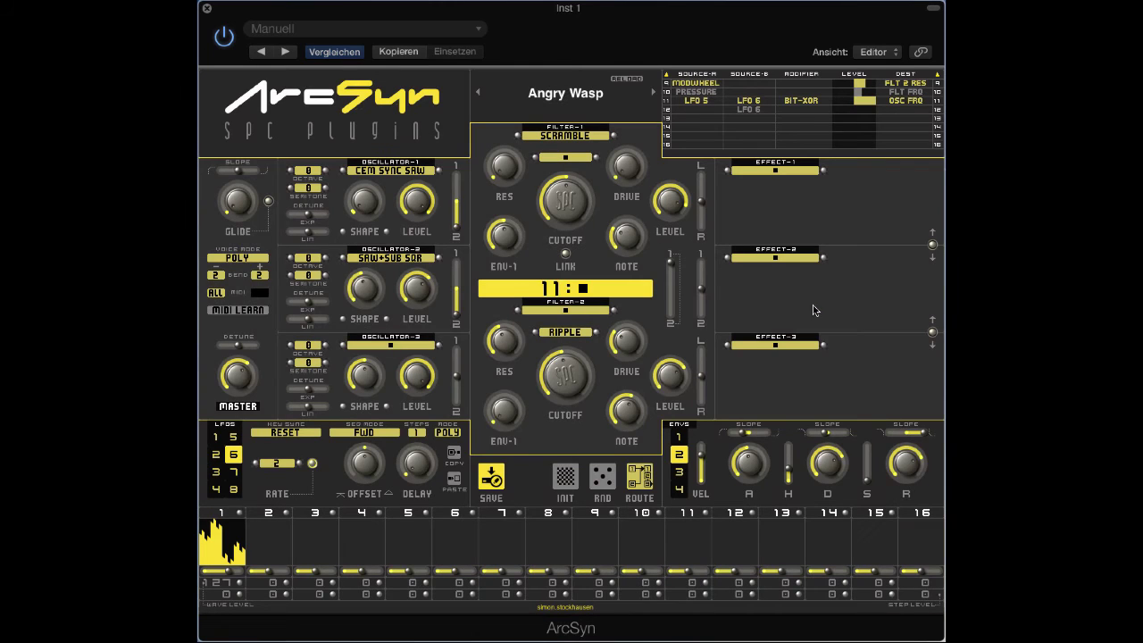
click(812, 105)
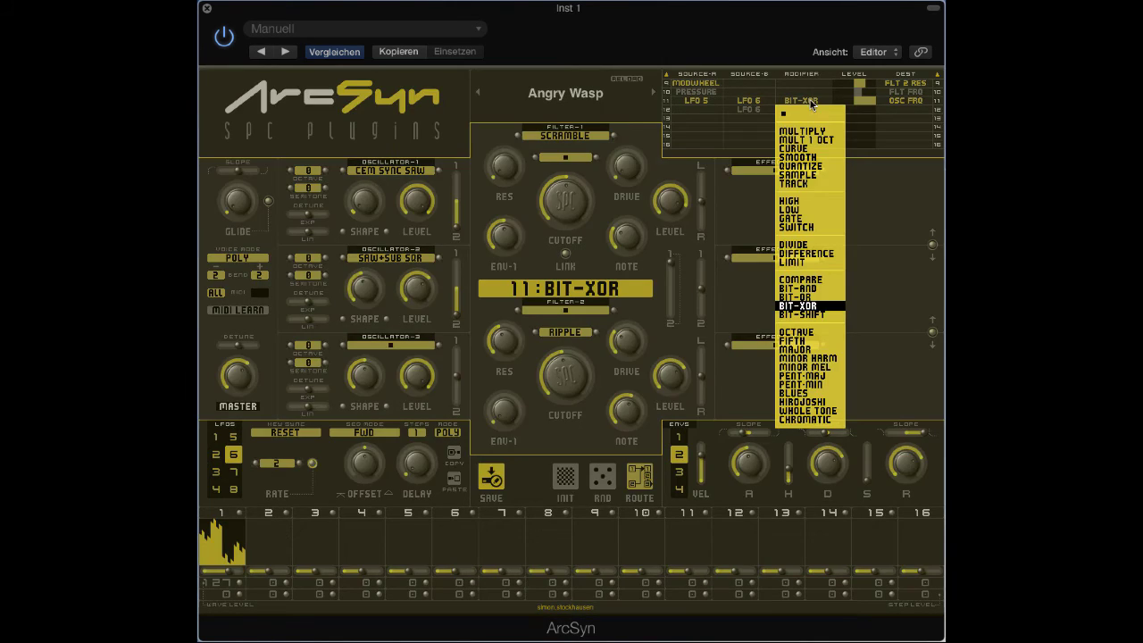
click(817, 289)
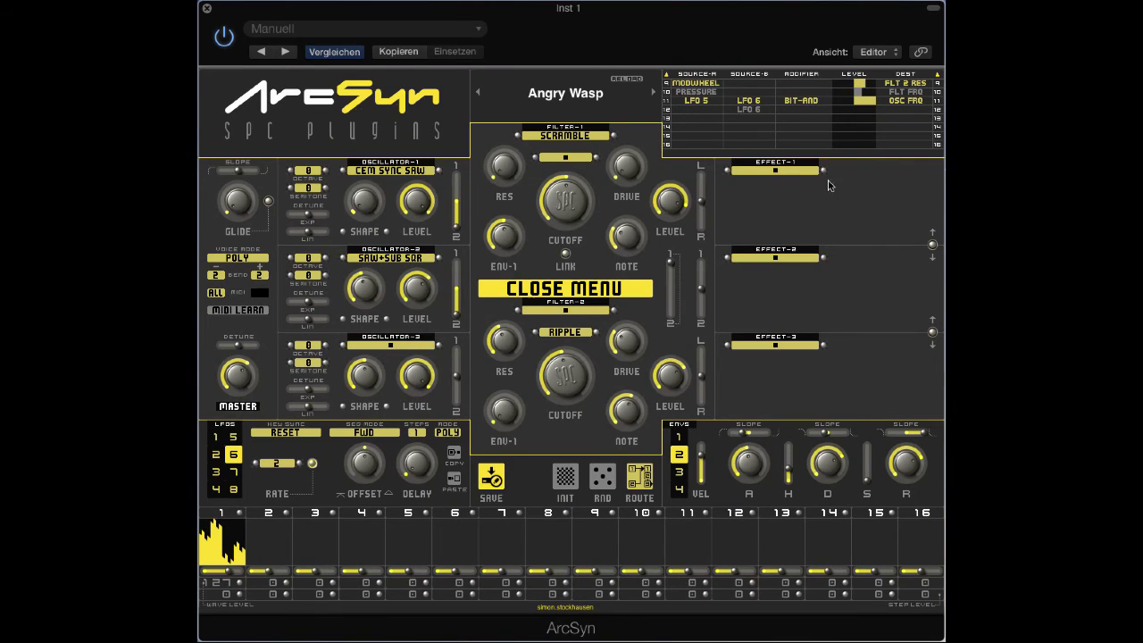
click(808, 105)
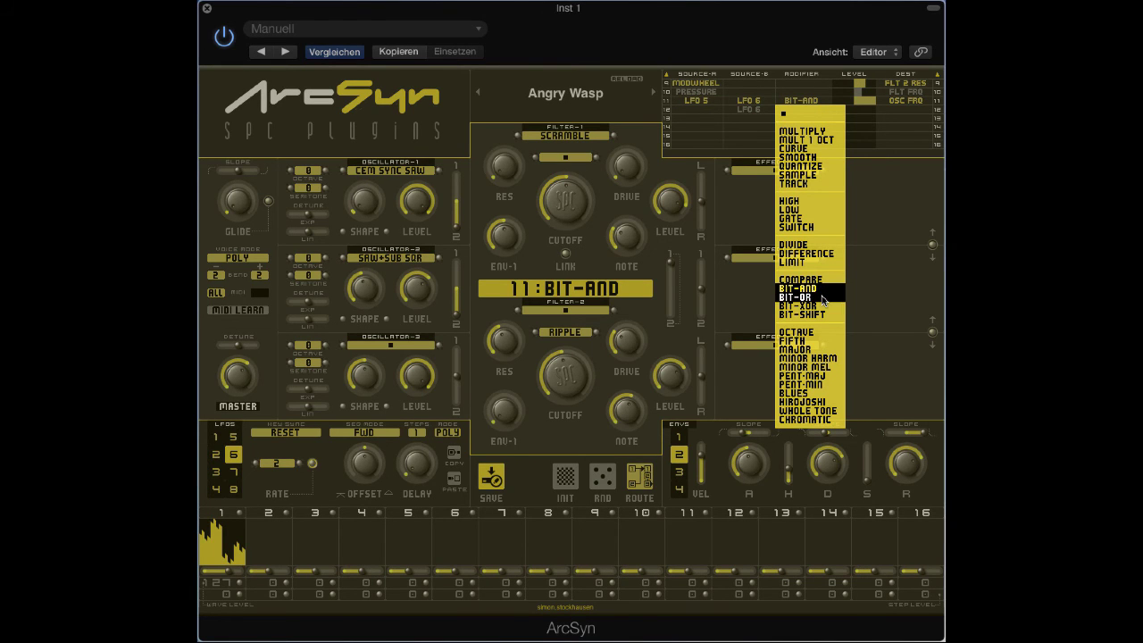
click(823, 299)
click(803, 101)
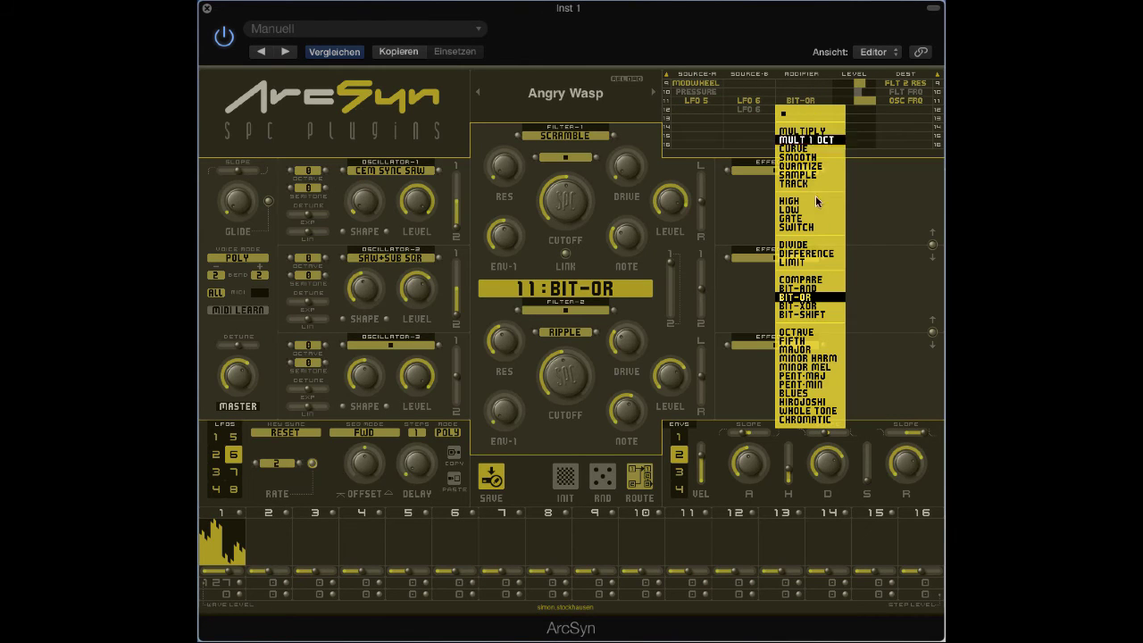
click(817, 307)
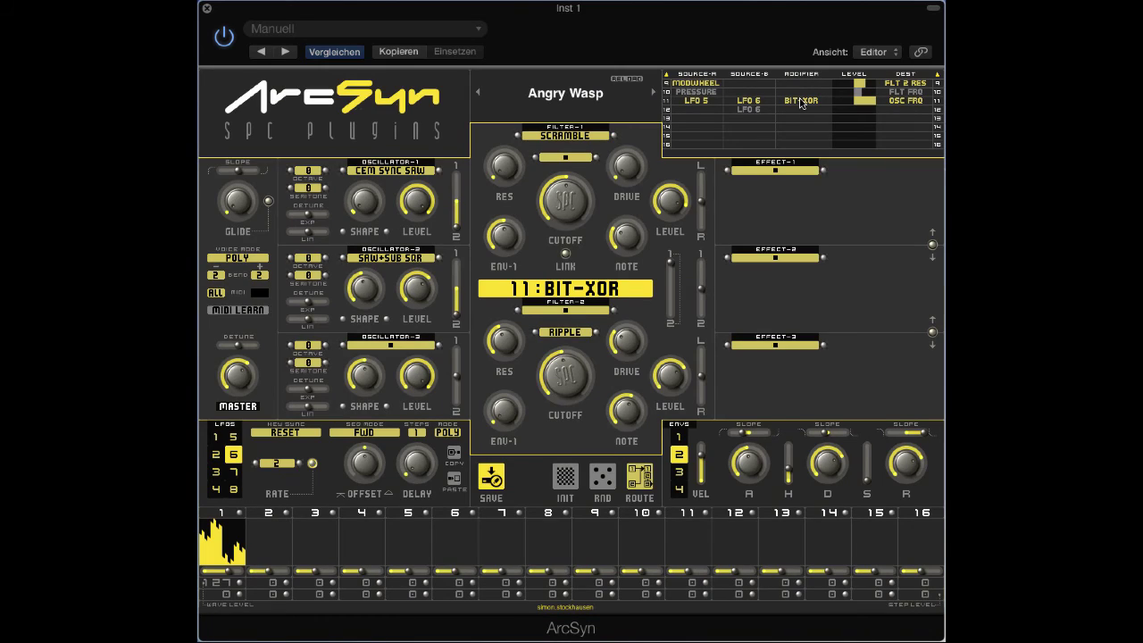
Set modulation route 11's modifier to BIT-SHIFT and clear its destination
click(803, 102)
click(815, 316)
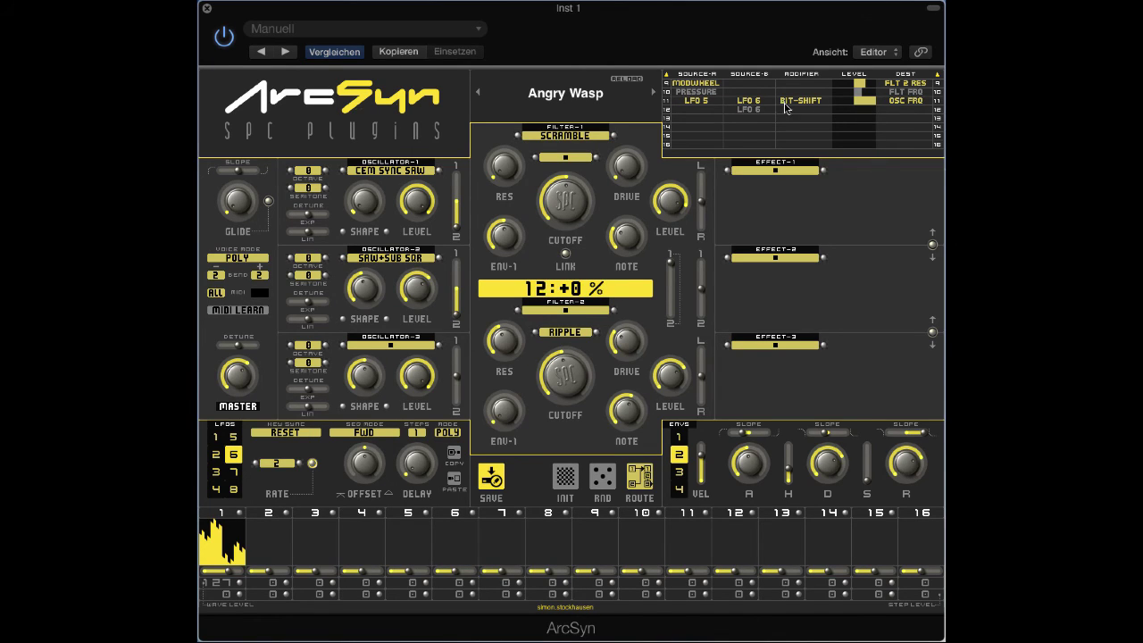
click(900, 101)
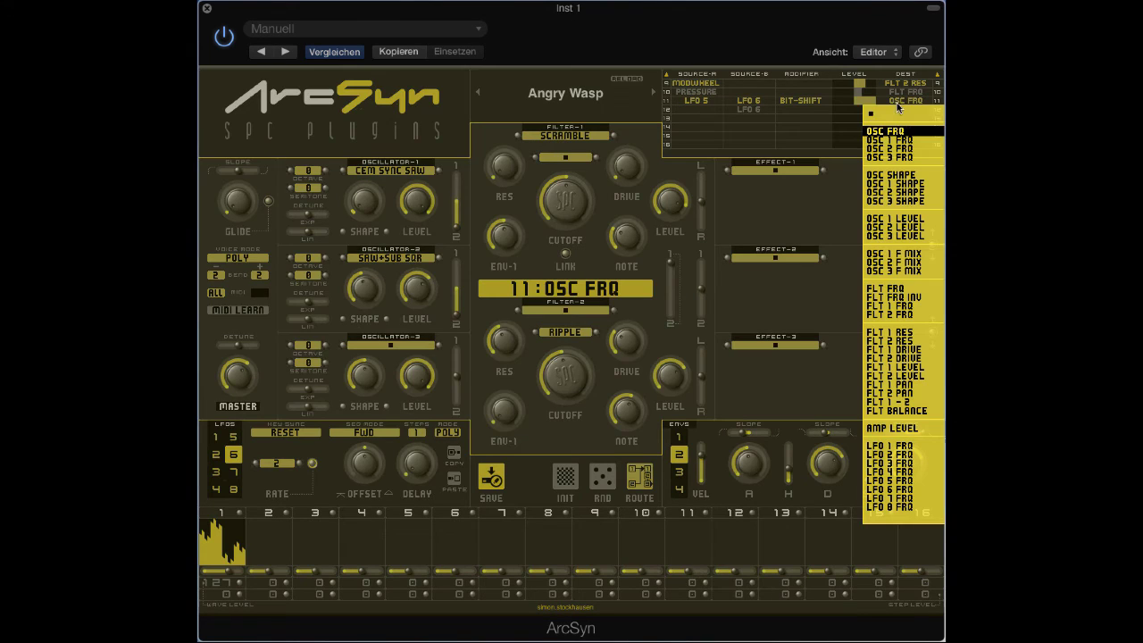
click(900, 114)
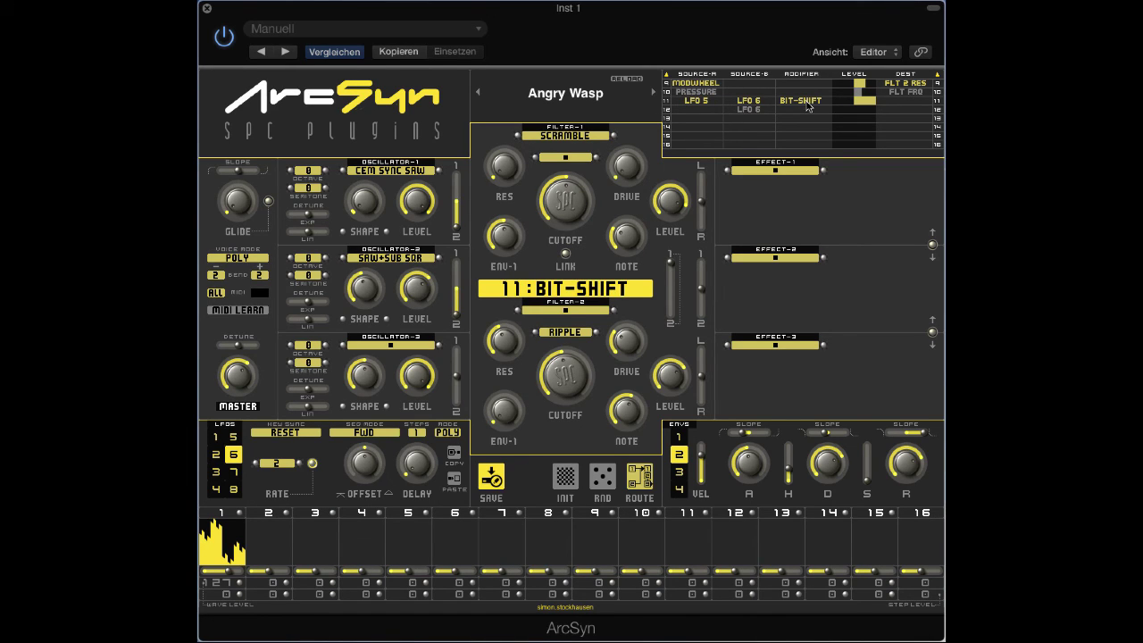
Route MOD 11 as source A to OSC FRQ in modulation route 13, and clear source B of route 12
click(693, 117)
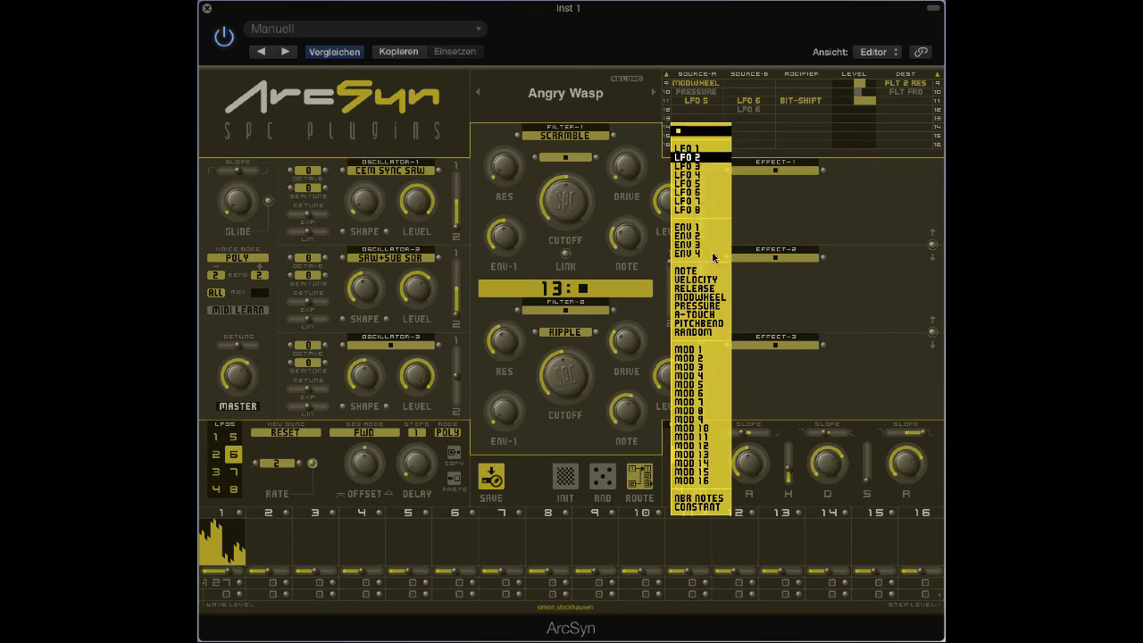
click(710, 437)
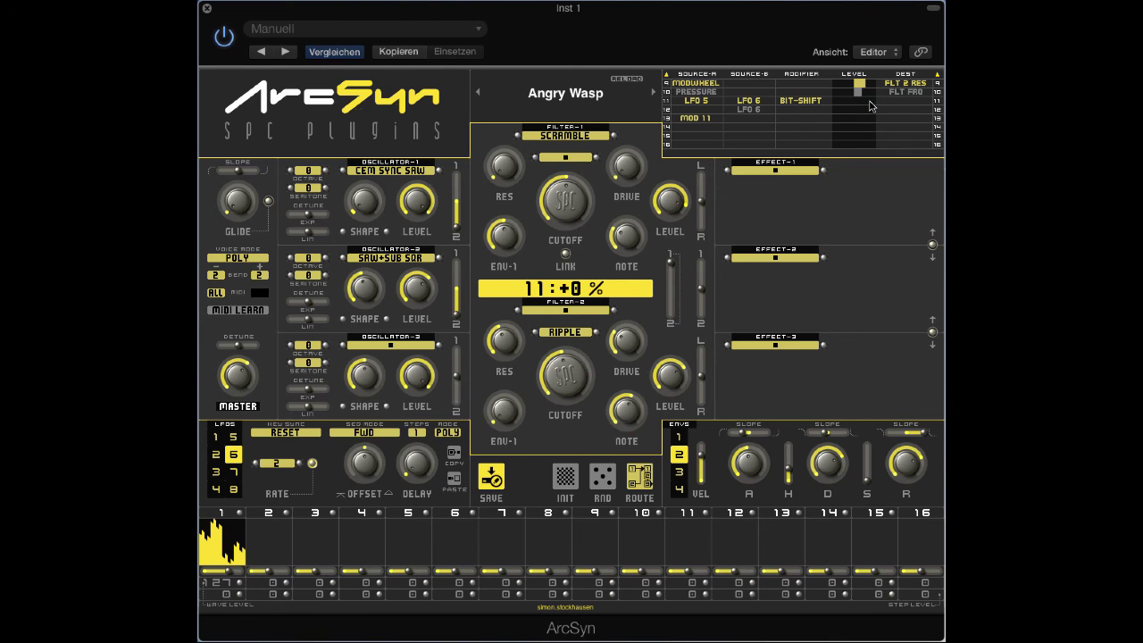
click(756, 119)
click(756, 120)
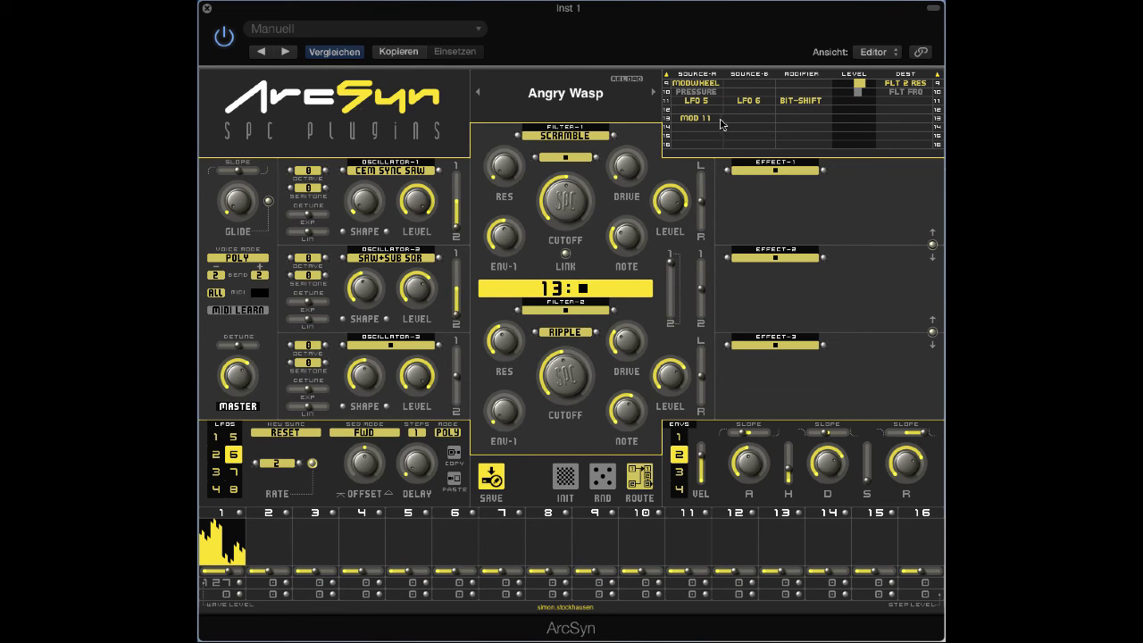
click(892, 121)
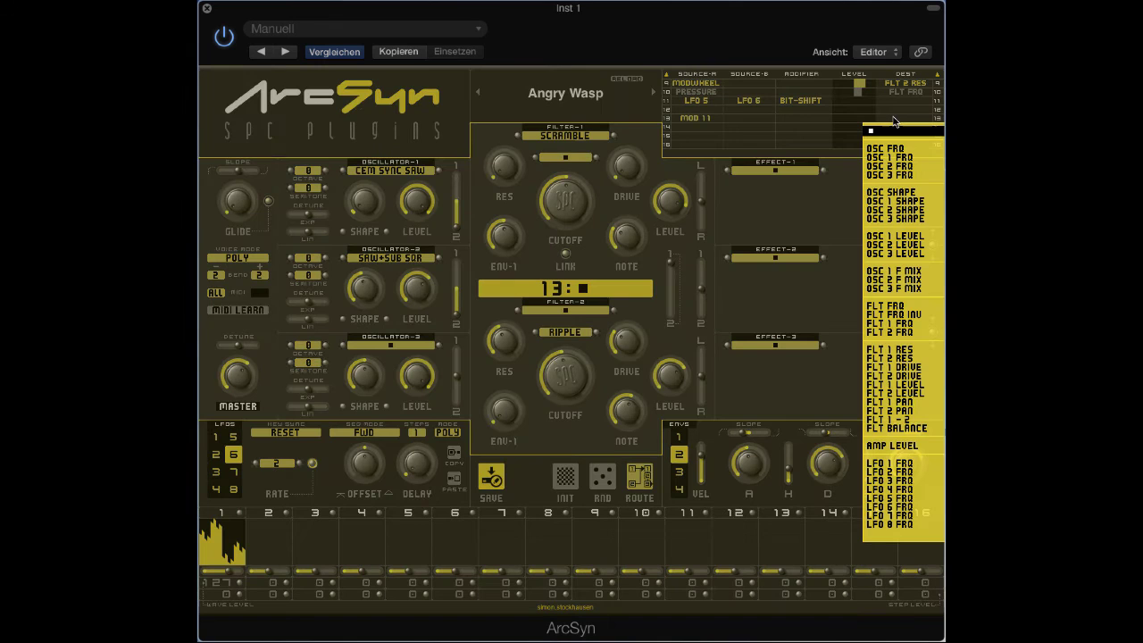
click(898, 149)
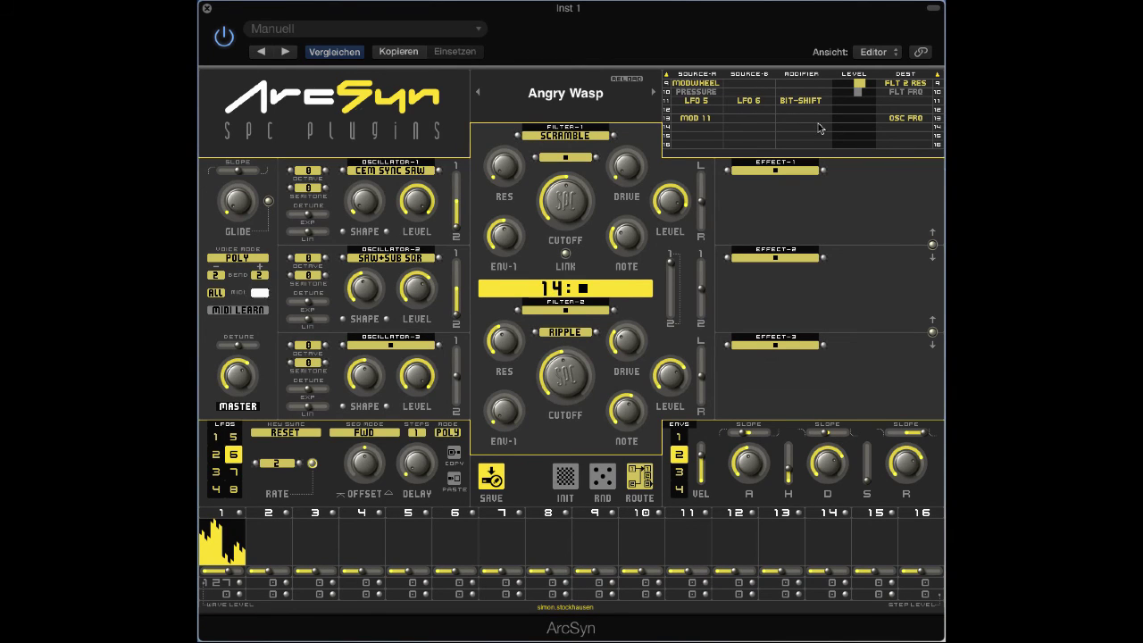
In modulation route 13, set source B to MODWHEEL, the modifier to MULTIPLY and the level to +100%
click(751, 125)
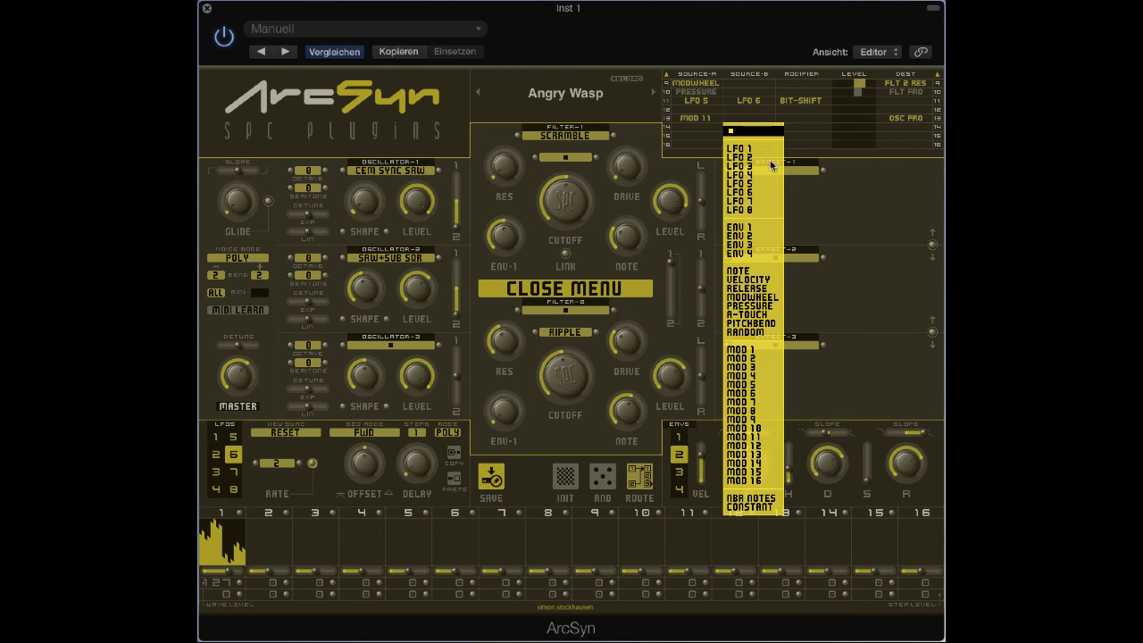
click(772, 299)
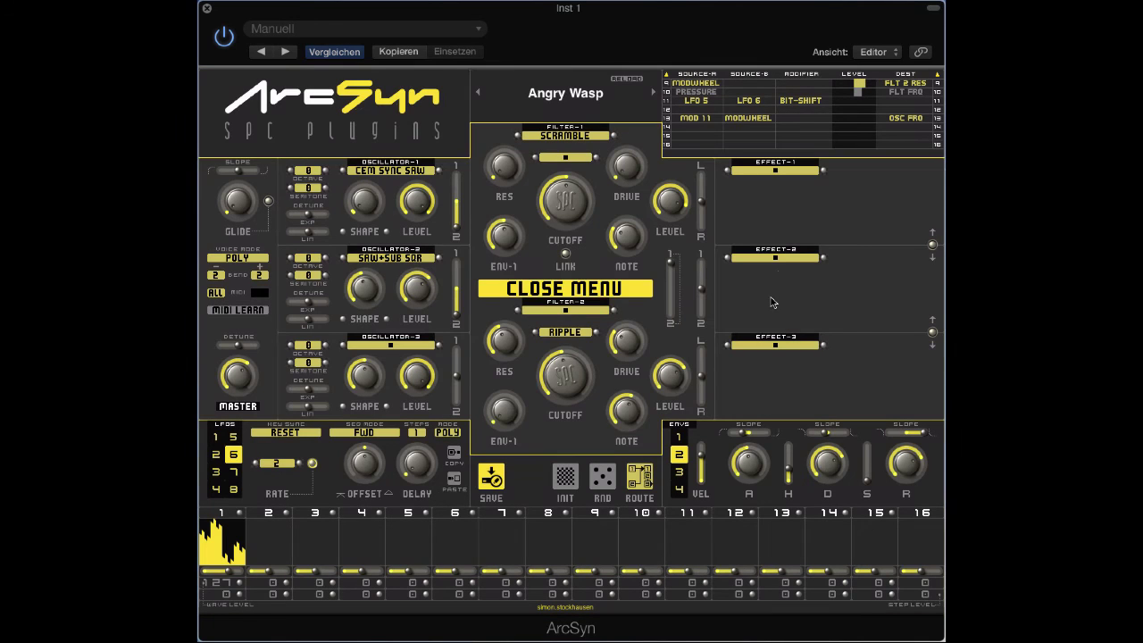
click(806, 124)
click(812, 150)
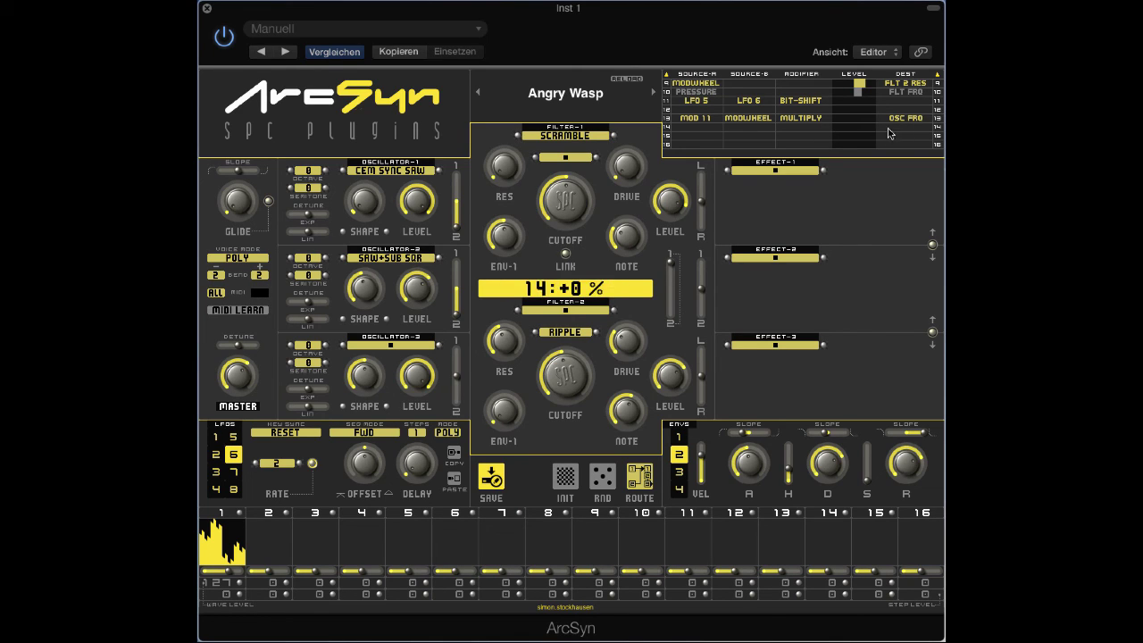
drag(859, 119, 863, 99)
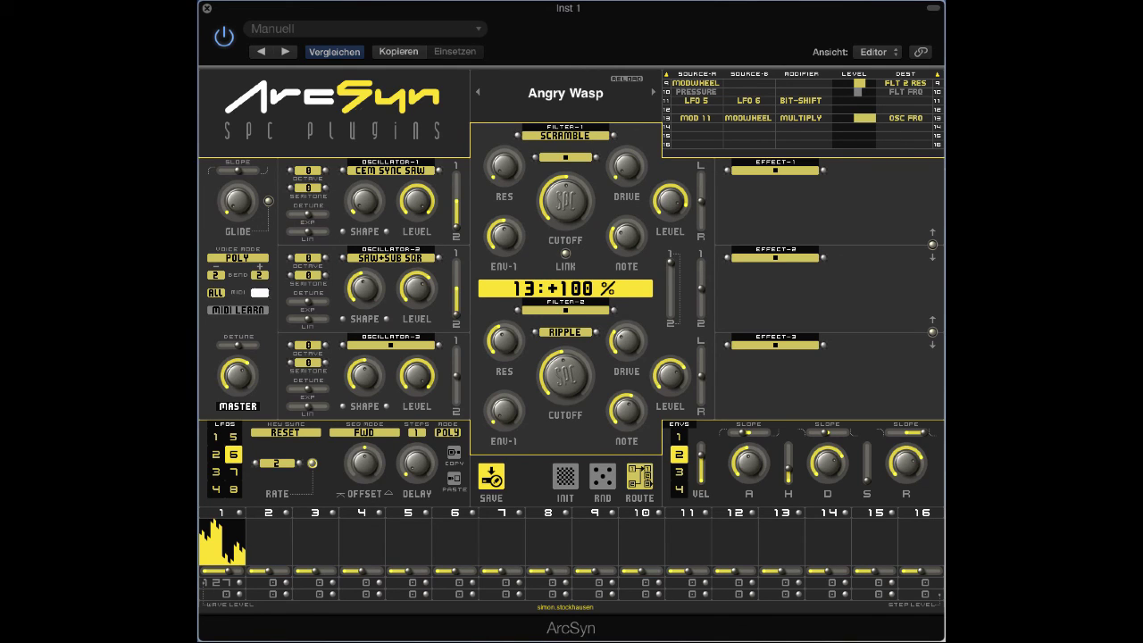